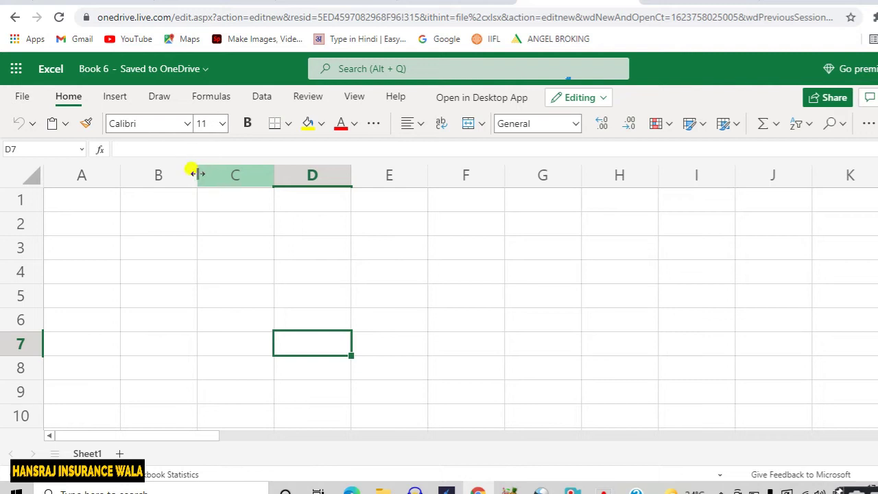
Widen column B and enter the title INVOICE in cell F2.
drag(197, 175, 299, 177)
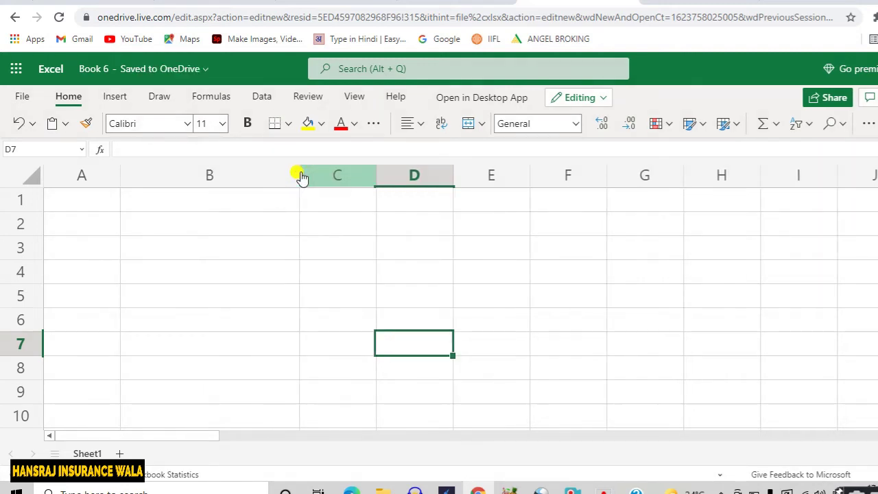
click(561, 206)
click(561, 226)
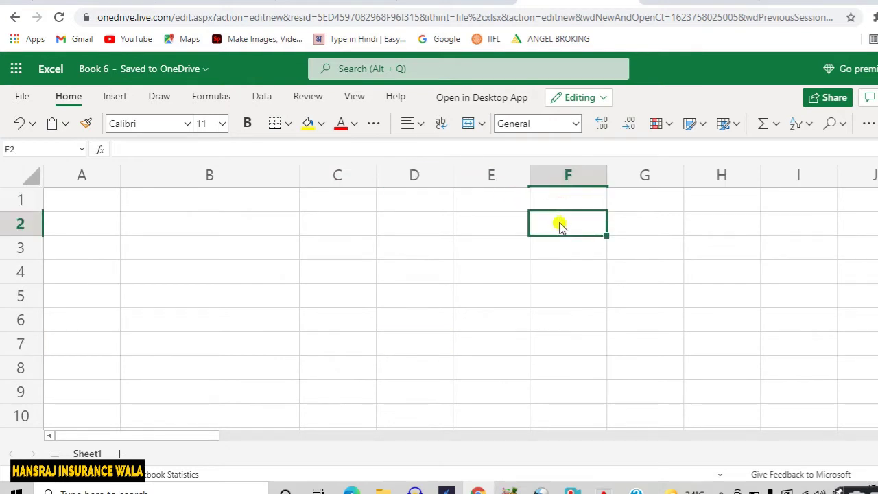
text(INVOICE)
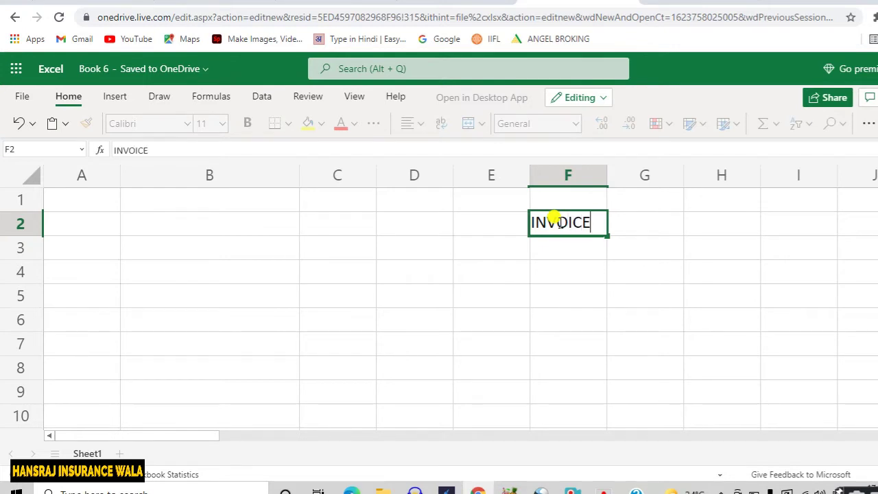
click(548, 251)
Format INVOICE as bold, 14-point and right-aligned.
click(563, 228)
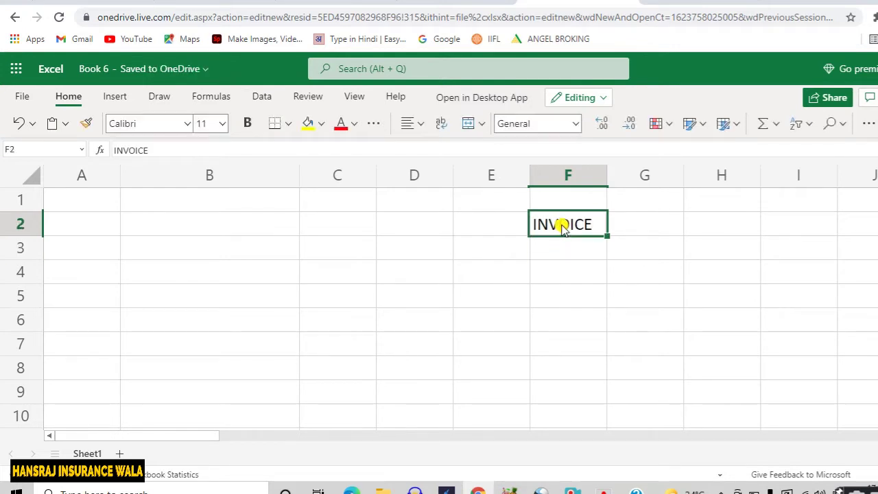
click(248, 124)
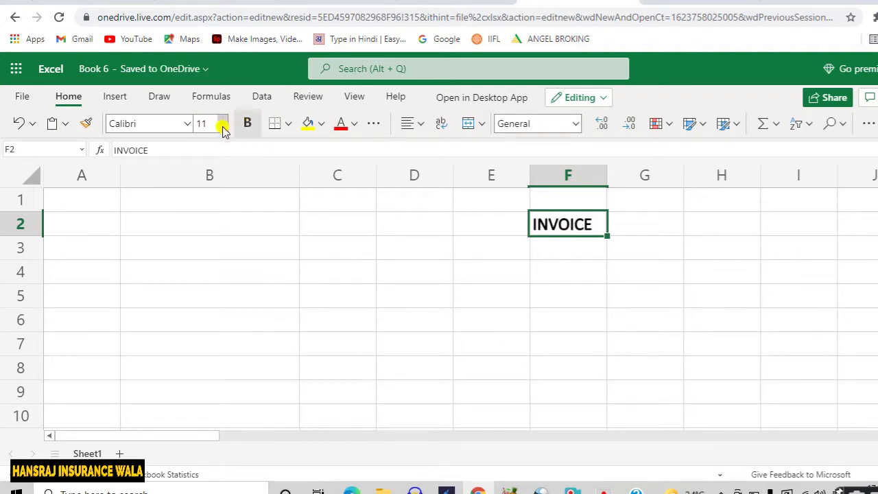
click(223, 124)
click(209, 254)
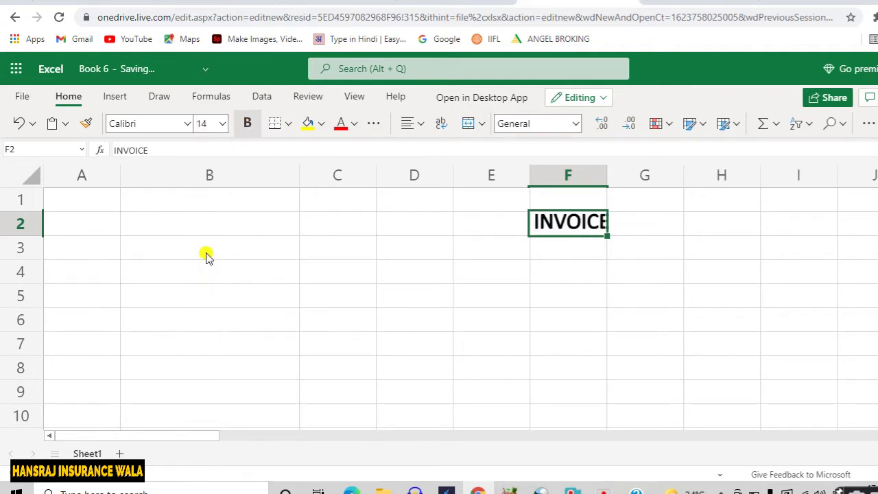
click(409, 123)
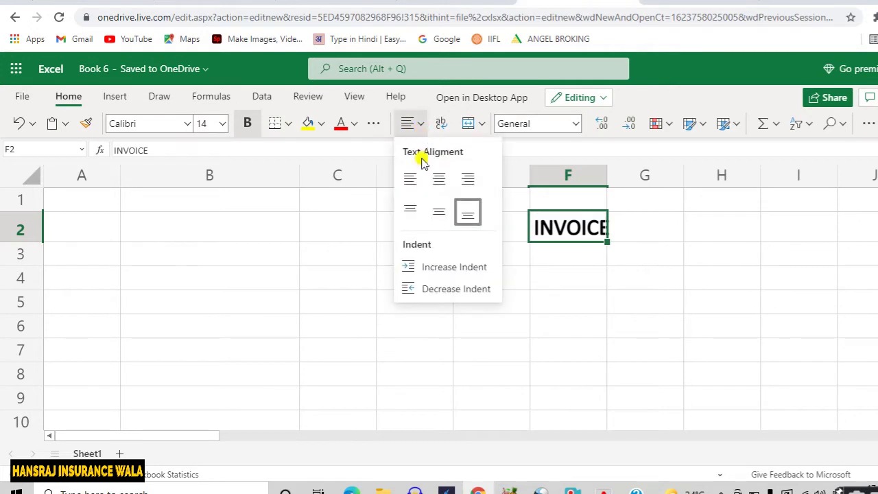
click(463, 182)
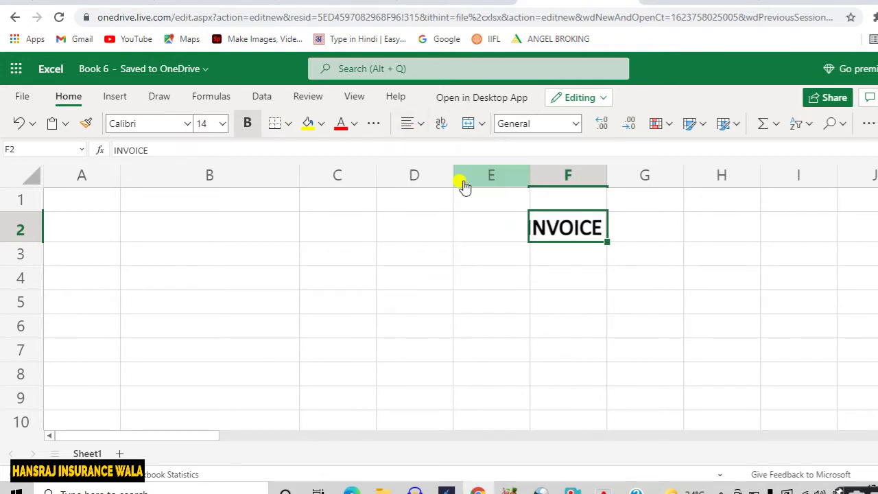
click(542, 260)
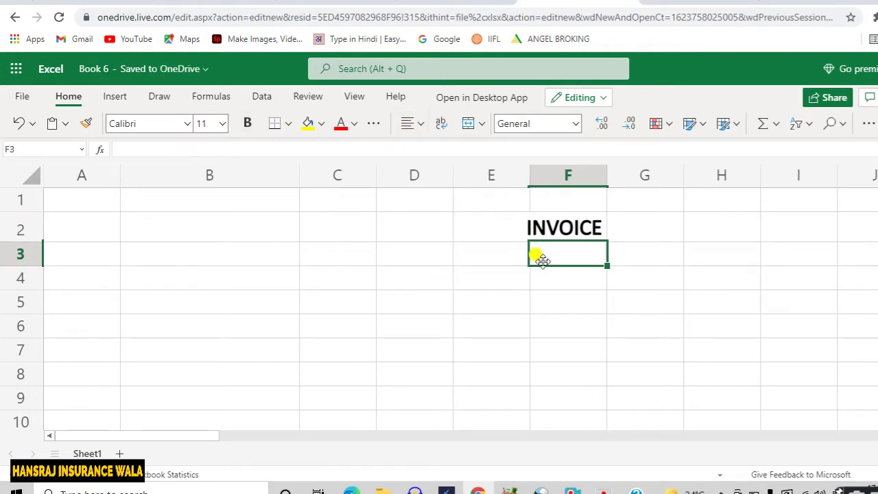
Enter the store name in cell A3.
click(94, 255)
text(M)
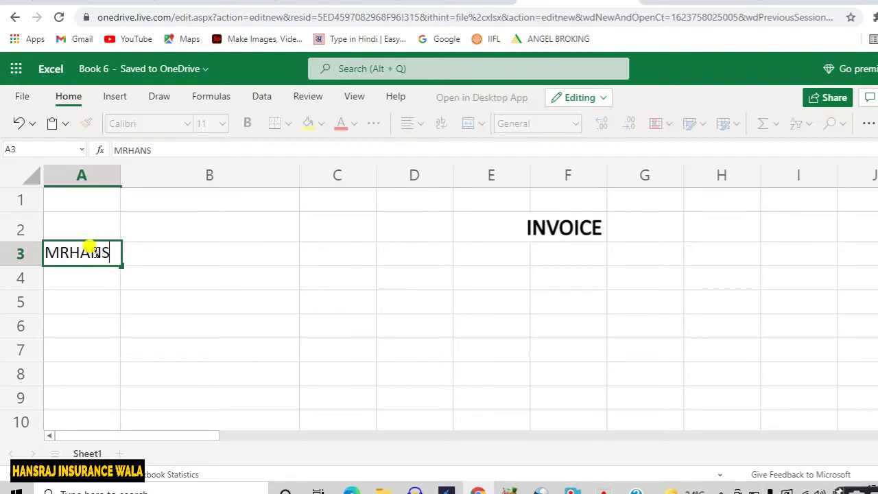
text(RHA)
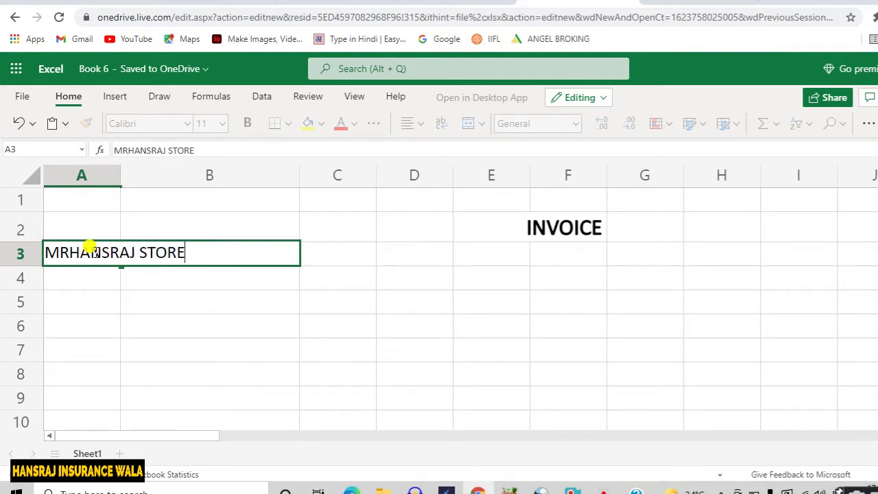
click(166, 285)
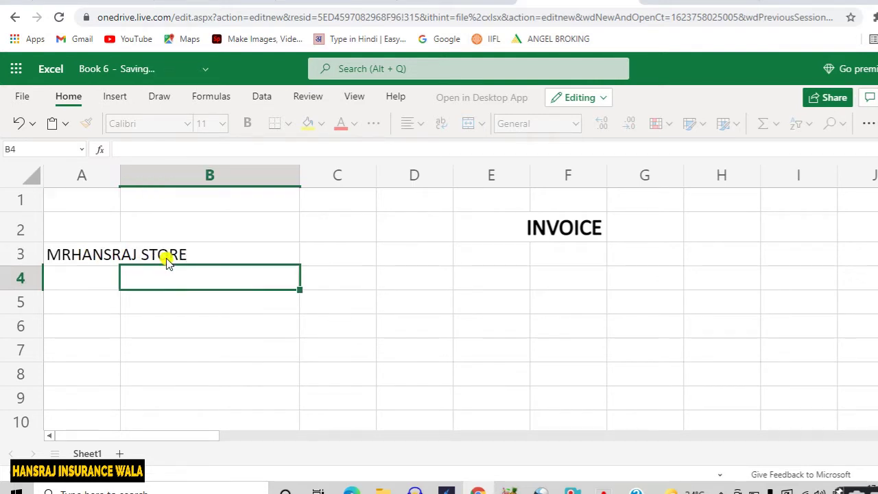
click(158, 254)
Make the store name in A3 bold at 16-point.
click(93, 253)
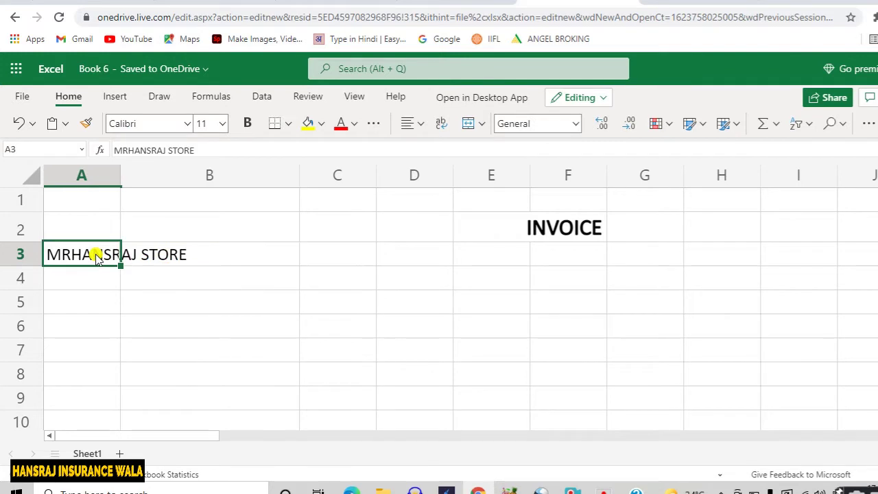
click(247, 125)
click(222, 124)
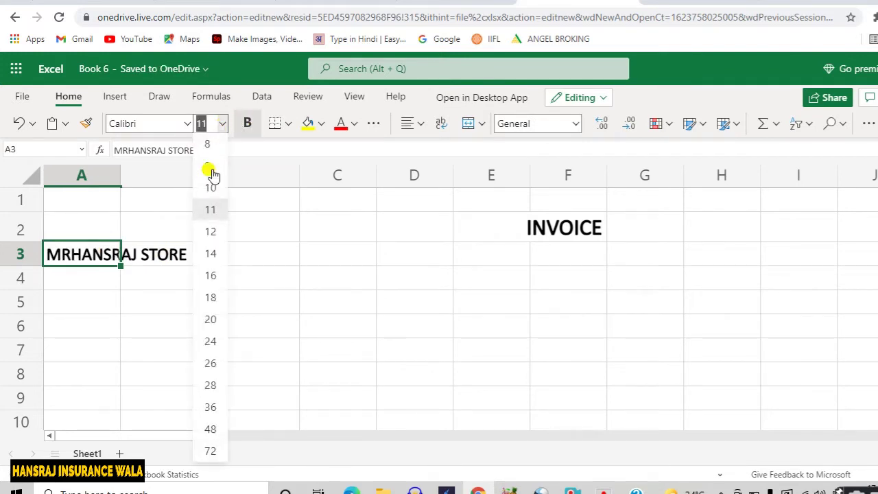
click(210, 256)
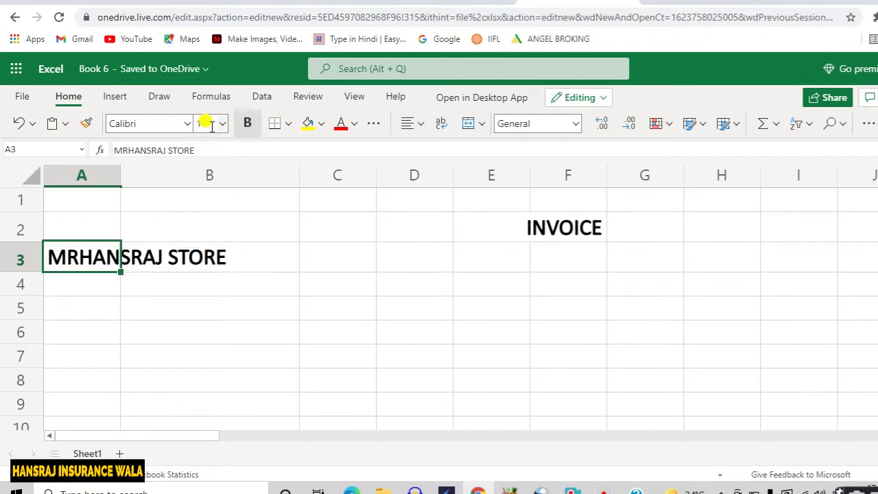
click(221, 125)
click(210, 276)
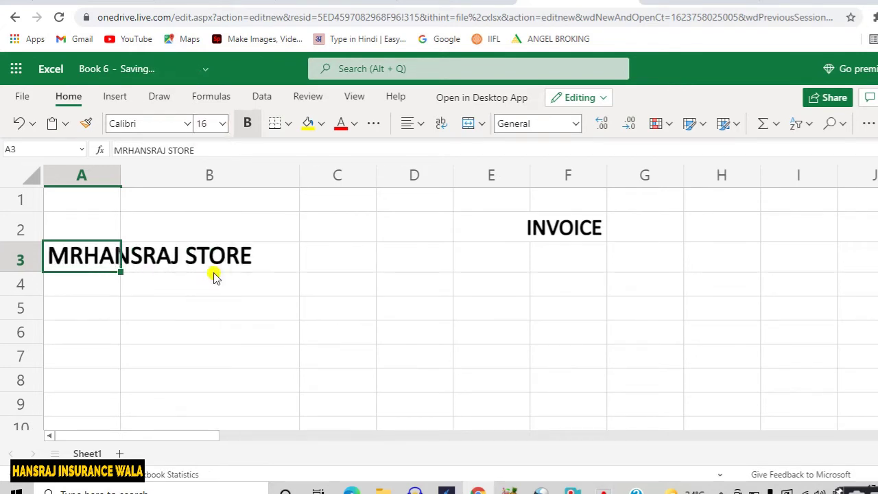
click(271, 260)
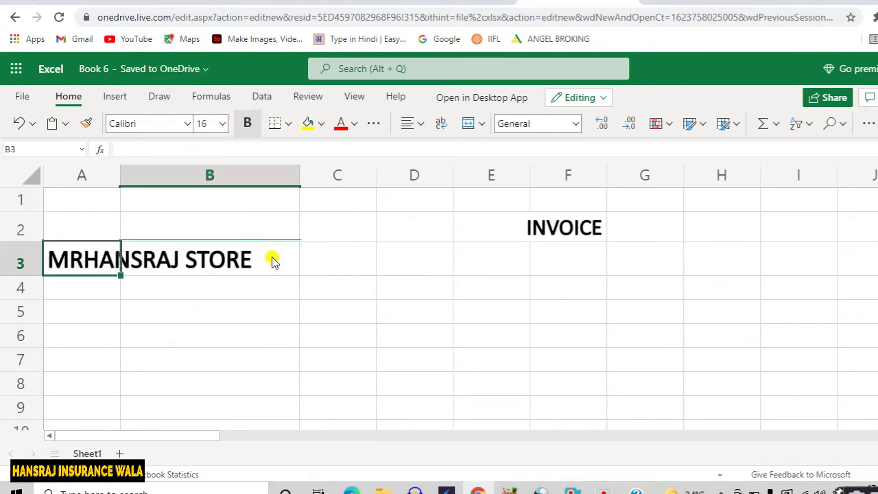
click(88, 264)
click(85, 294)
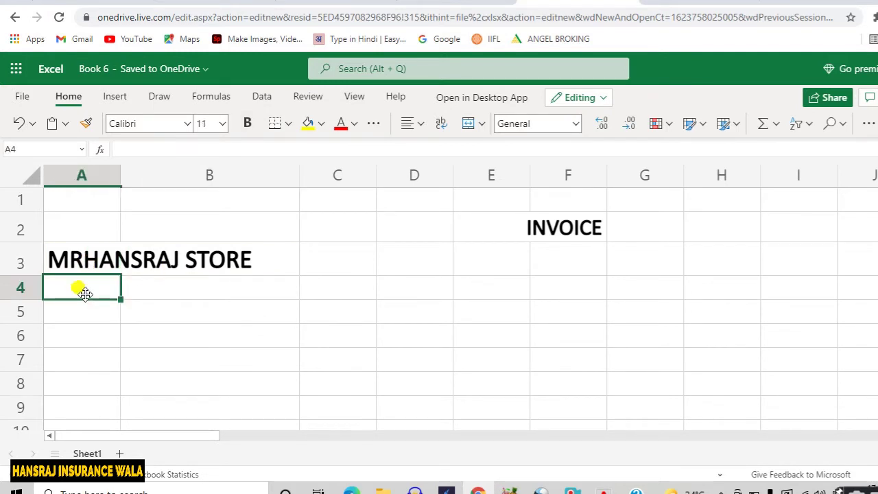
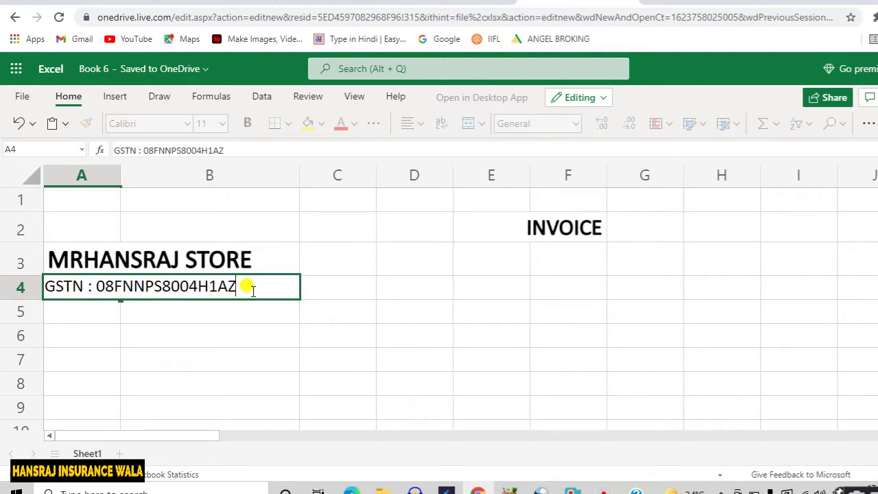
Enter the store's GSTN line in A4 and make it bold.
click(239, 313)
click(81, 288)
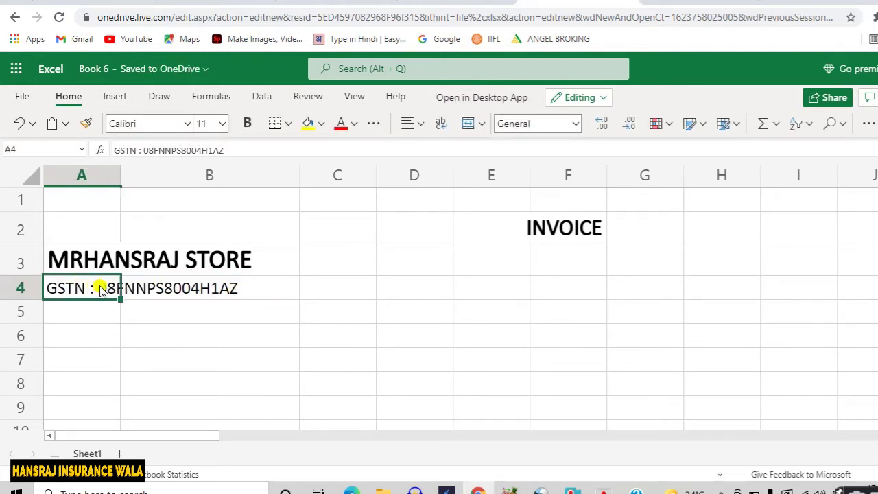
click(247, 123)
click(206, 313)
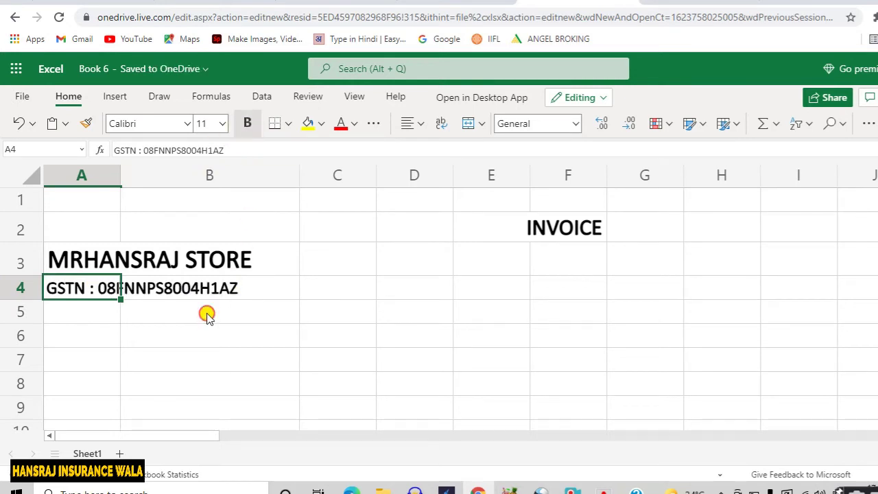
Enter the office address line, starting 'OFFICE ADD :', in A5.
click(78, 318)
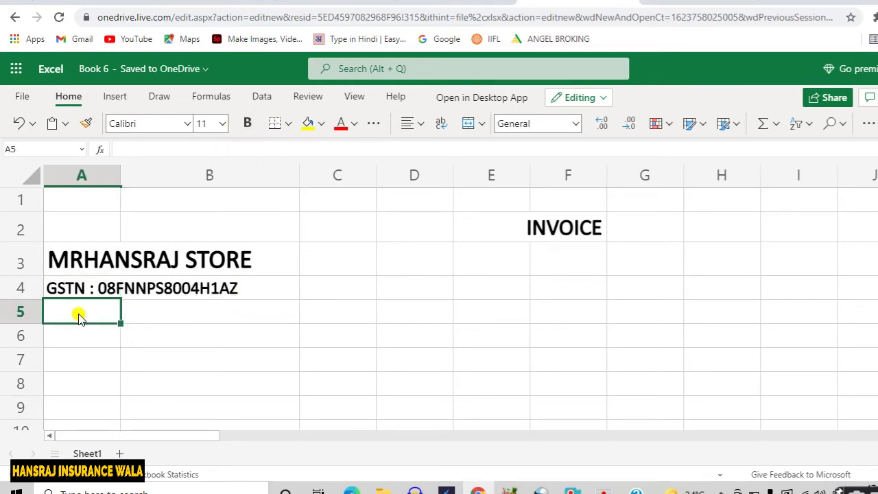
text(OFFICE)
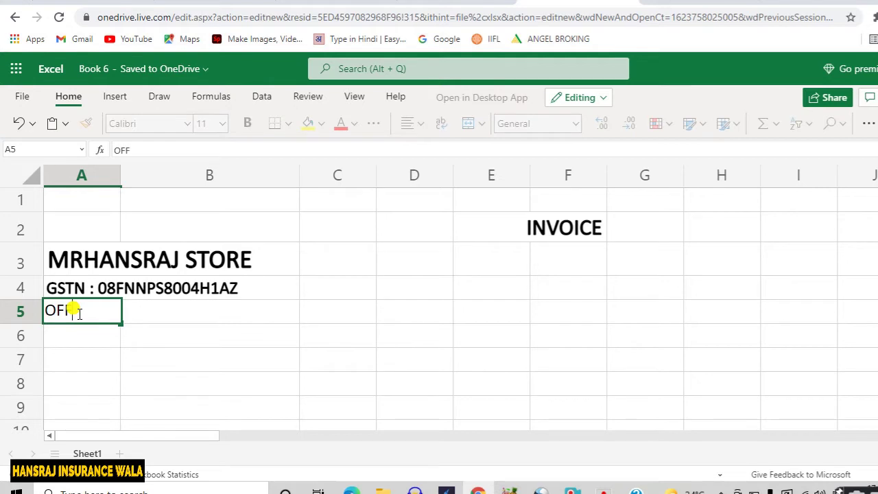
click(61, 336)
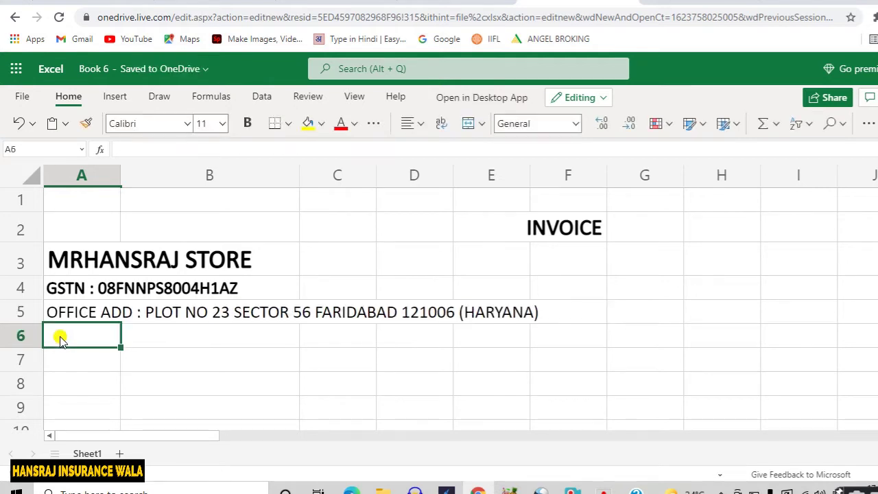
Enlarge the store name in A3 to 20-point.
click(82, 264)
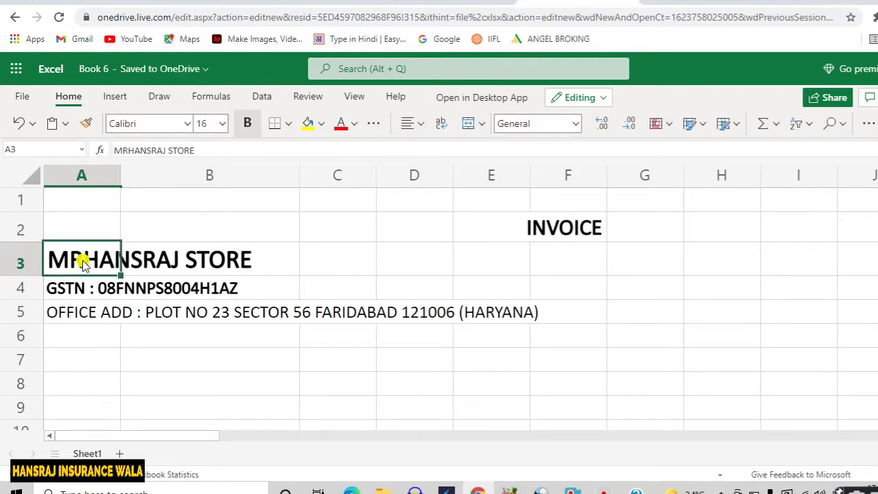
click(222, 124)
click(210, 320)
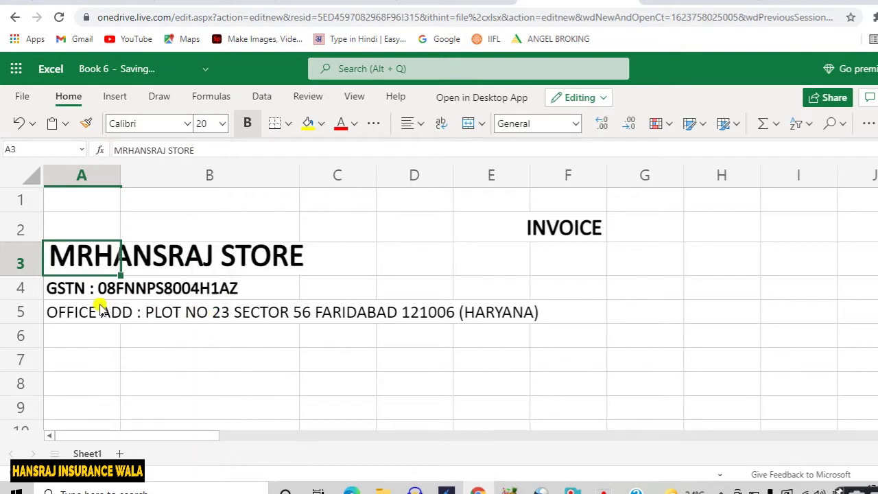
Enter the store's e-mail line, starting 'EMAIL :', in A6.
click(69, 340)
text(EMAIL : SAMPLE@GMAIL)
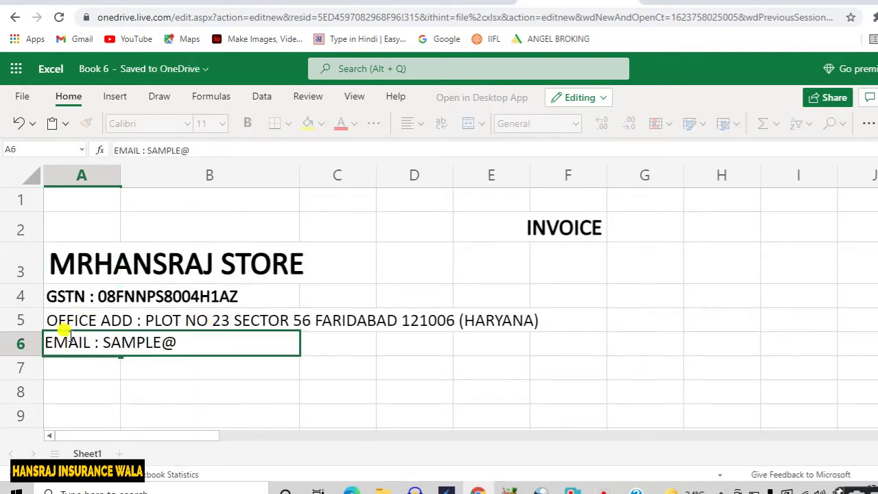
text(.COM)
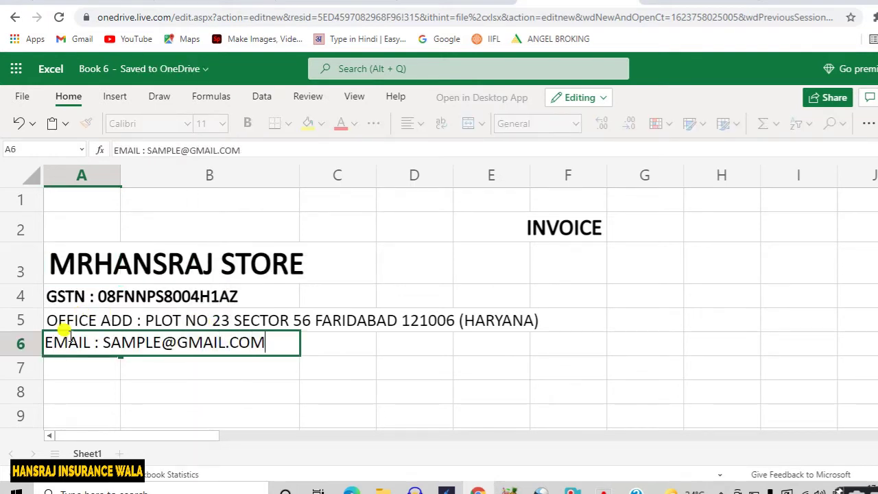
click(156, 360)
scroll(99, 373, down, 3)
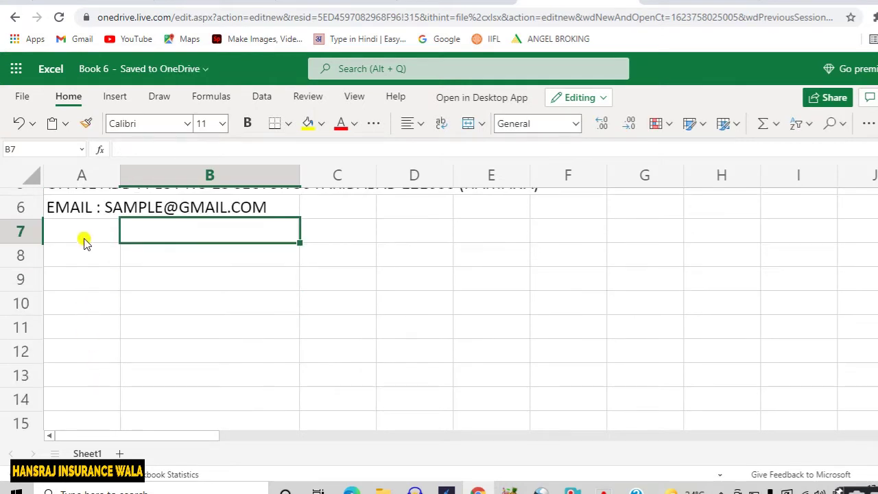
Label A8 'CLIENT NAME' and enter the client's name in B8.
click(75, 261)
text(CLIENT )
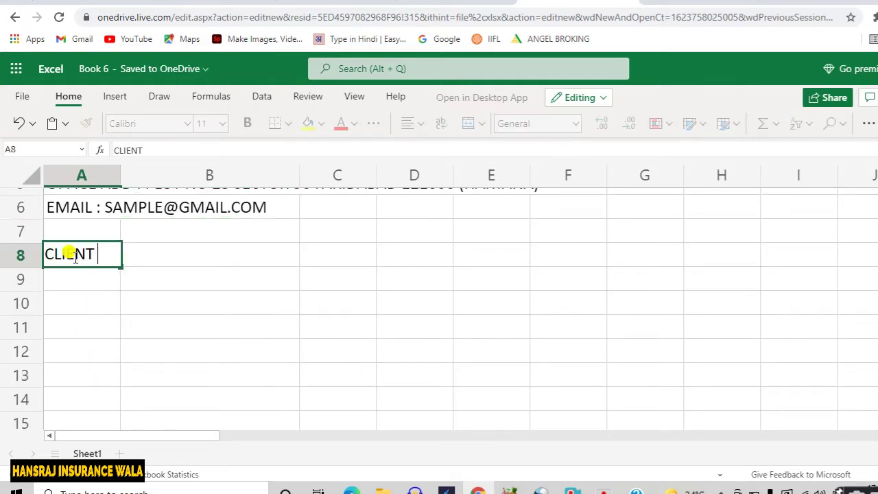
text(NA)
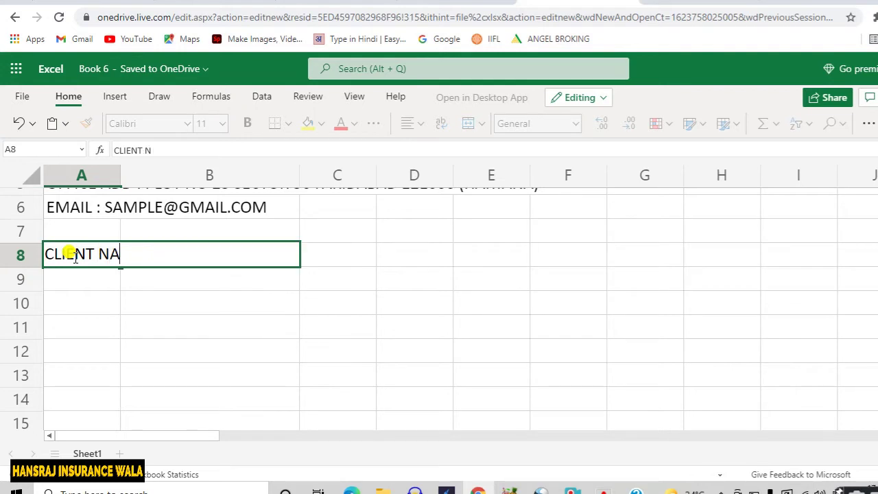
text(ME)
key(Return)
click(94, 260)
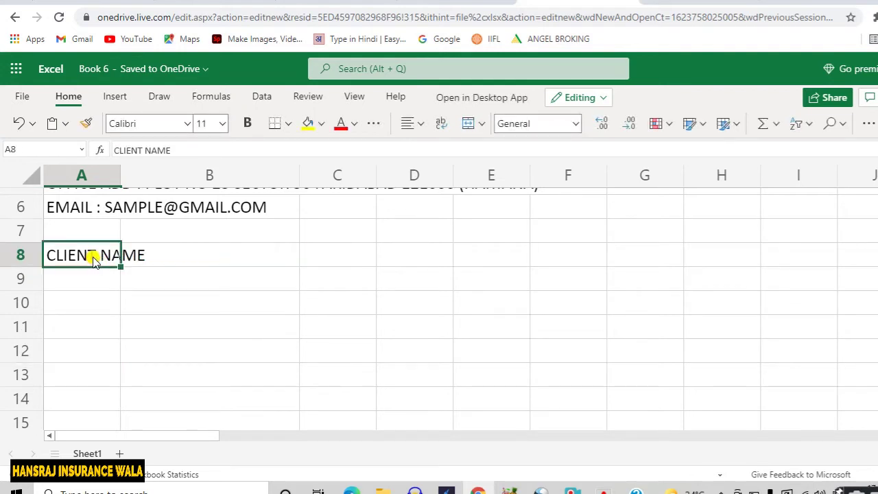
double_click(171, 254)
text(:)
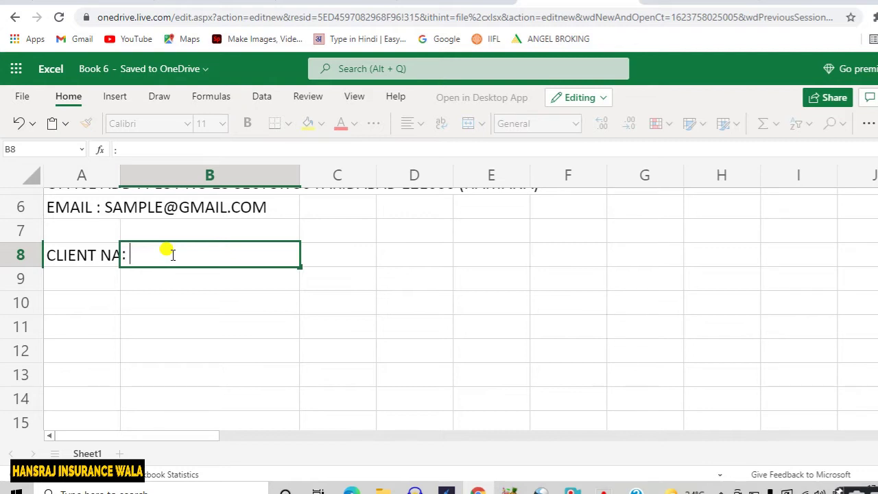
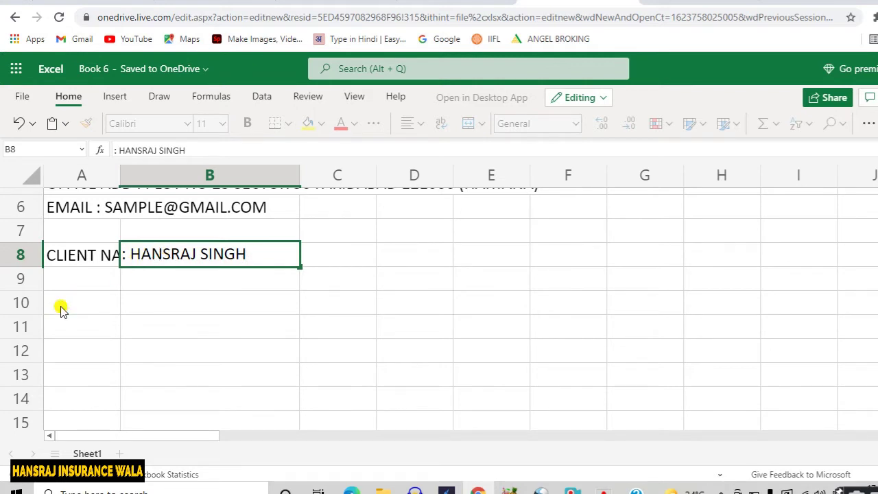
click(61, 307)
Add the address label in A10 and the client's address in B10.
text(ADD)
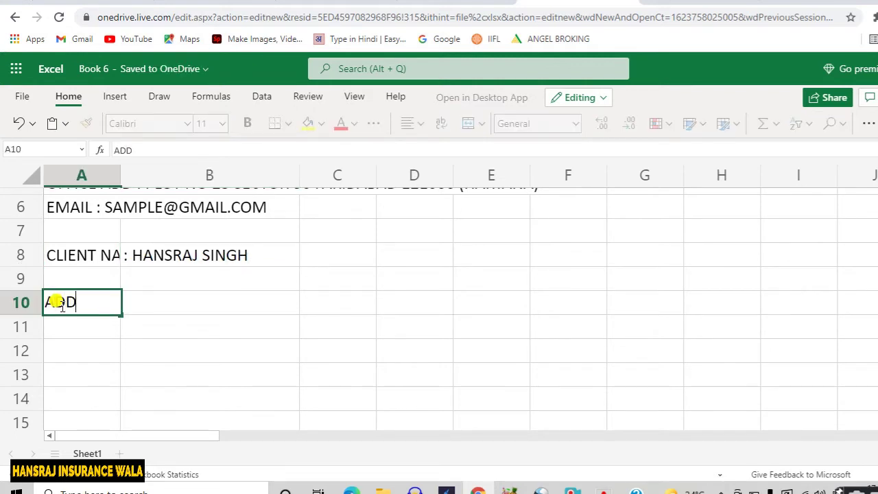
click(153, 308)
text(: )
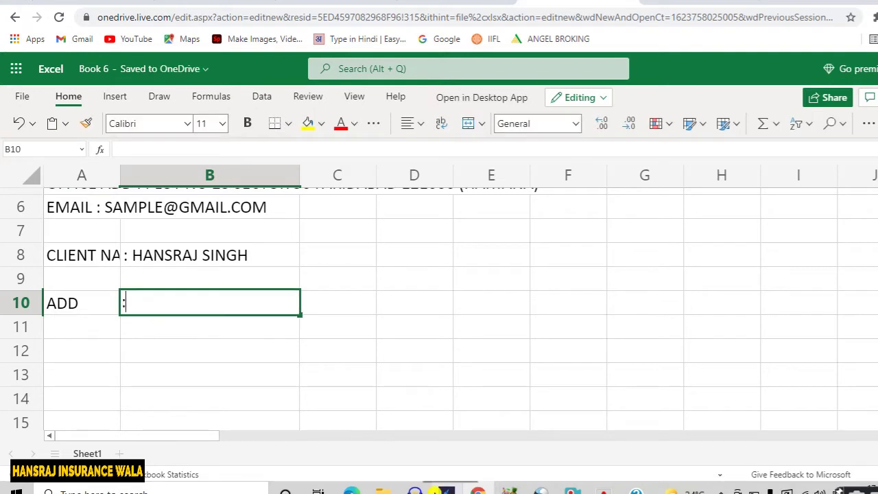
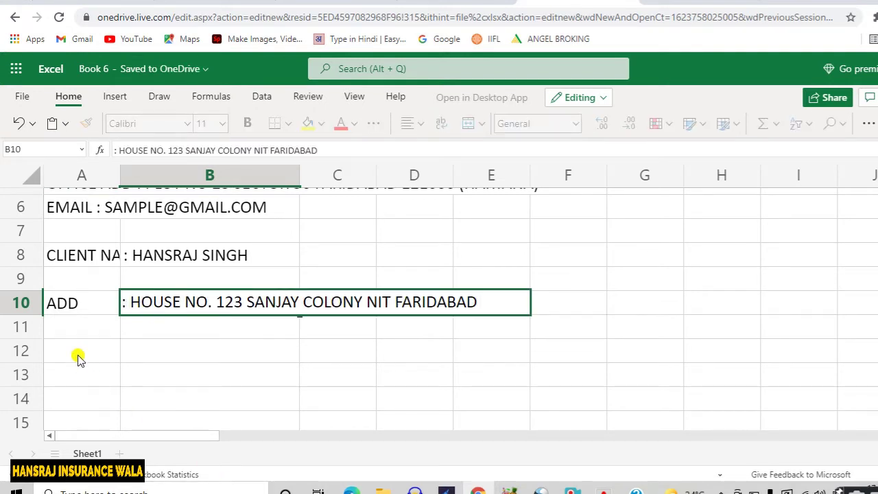
Label A12 'GSTN' and enter the client's GSTN number in B12.
click(76, 355)
text(GSTN)
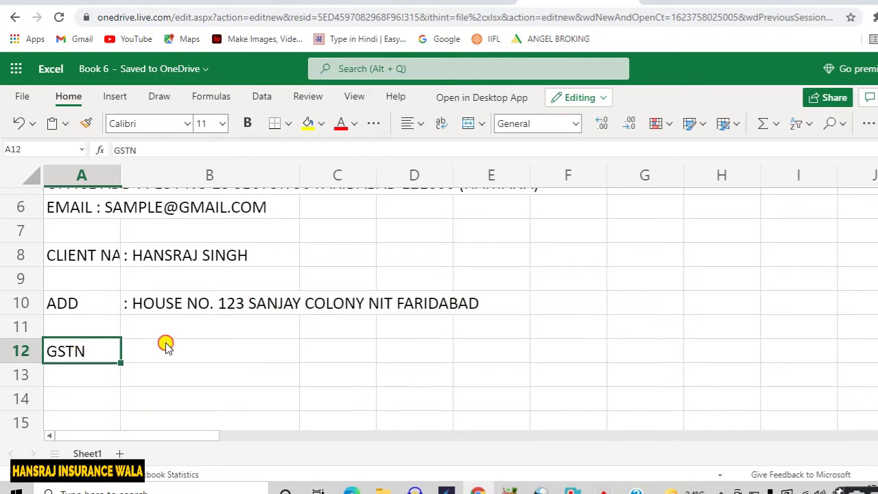
click(166, 354)
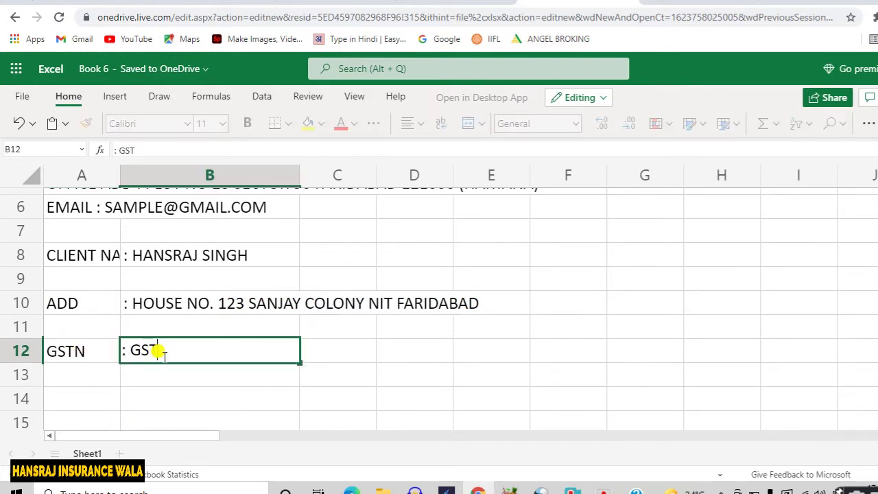
key(BackSpace)
key(BackSpace)
key(BackSpace)
scroll(172, 313, down, 1)
click(172, 332)
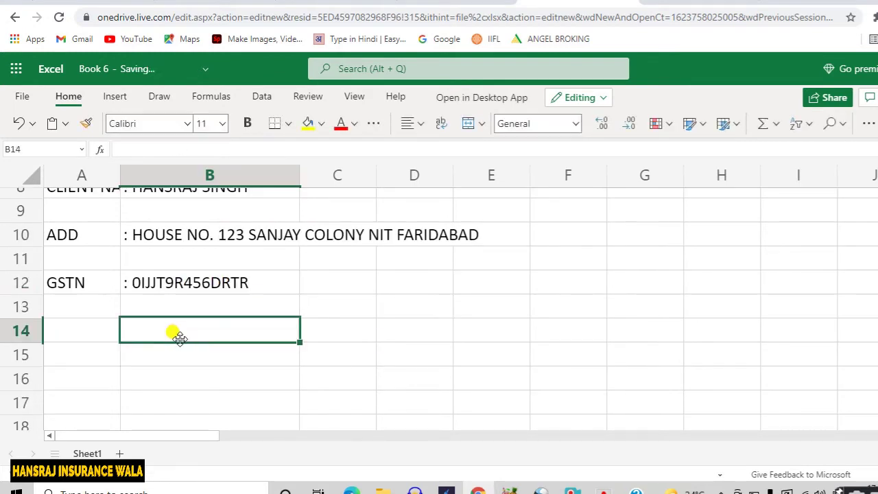
scroll(172, 329, up, 2)
Set the client details block A8:E13 to 14-point text.
mouse_move(53, 326)
mouse_down()
mouse_move(142, 384)
mouse_move(414, 177)
mouse_move(479, 382)
mouse_up()
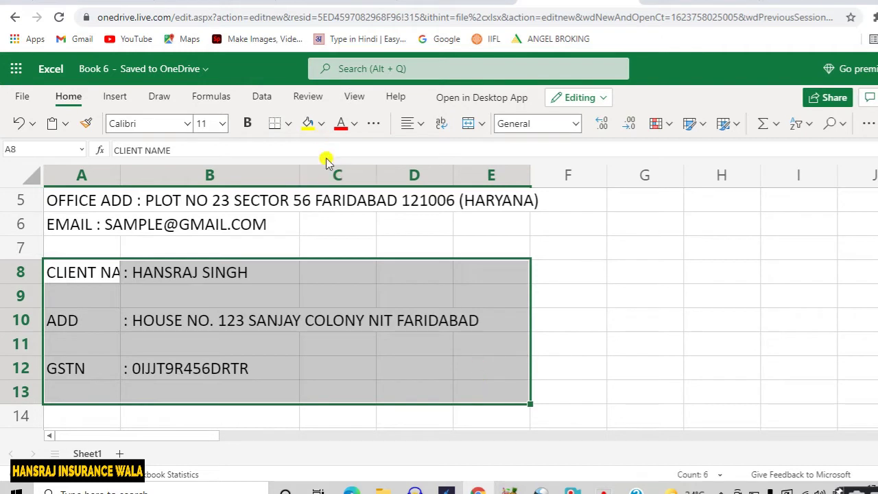
click(225, 123)
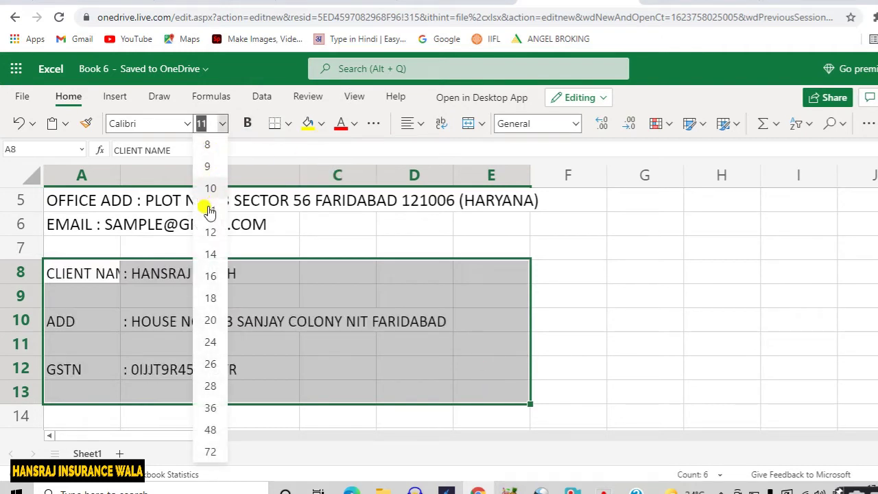
click(213, 252)
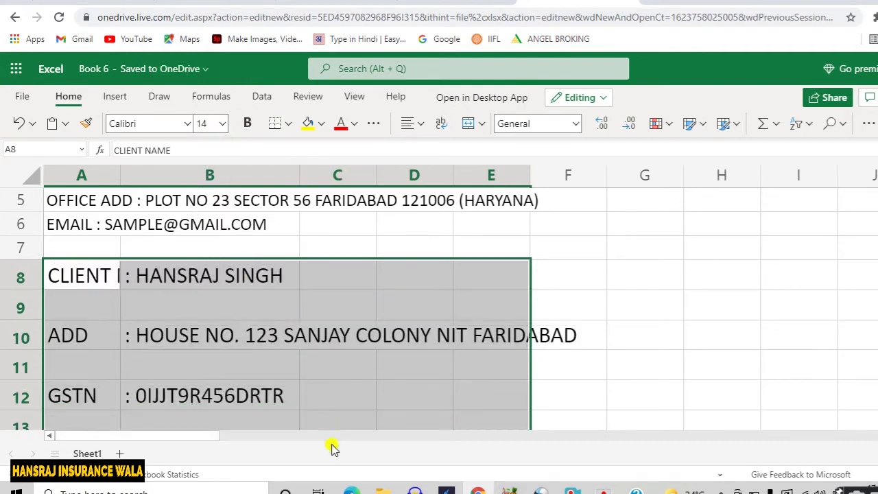
click(580, 396)
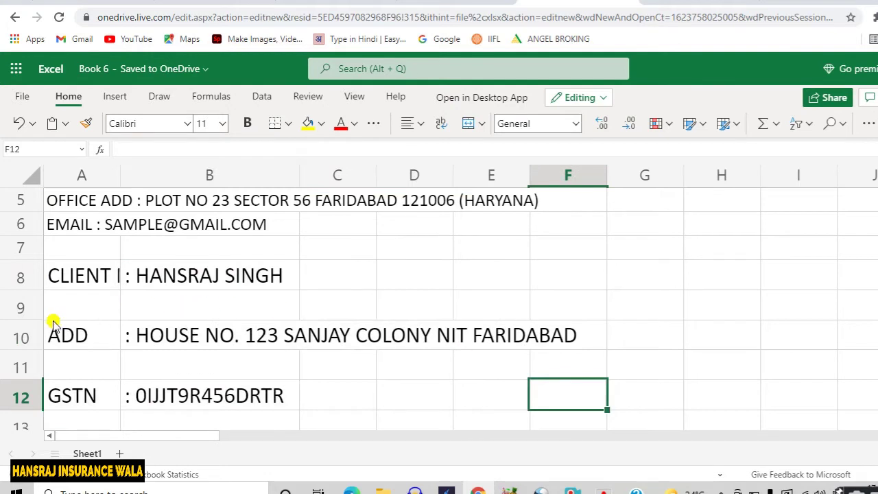
Shorten the blank spacer rows 9 and 11.
drag(22, 320, 27, 308)
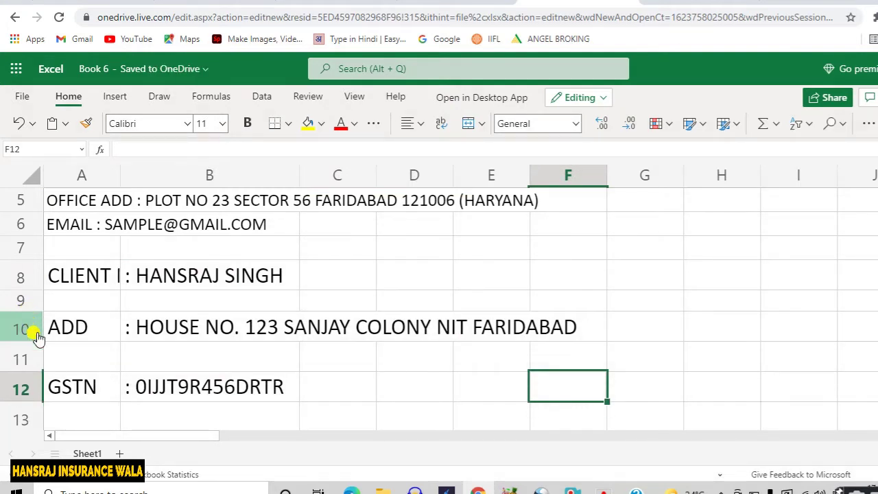
drag(27, 371, 26, 361)
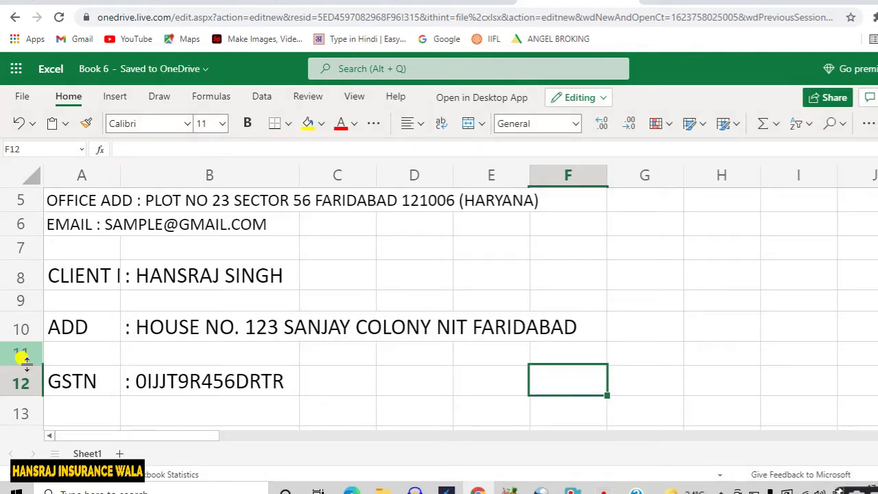
scroll(364, 336, down, 2)
click(364, 336)
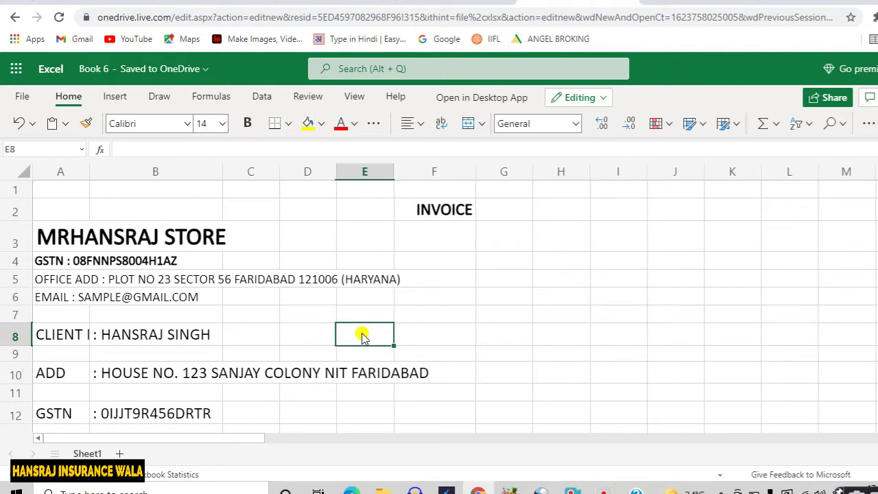
Enter the label INVOICE DATE in E8 and the date 16-06-2021 in F8.
text(INVO)
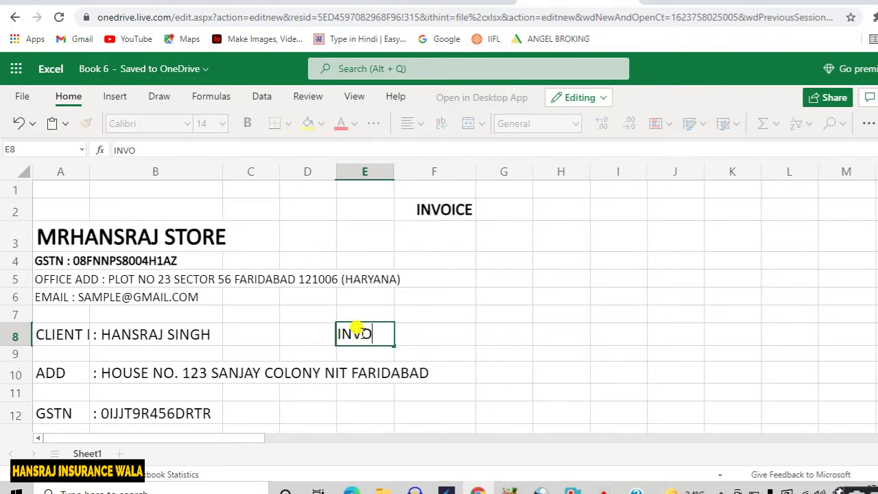
text(ICE DA)
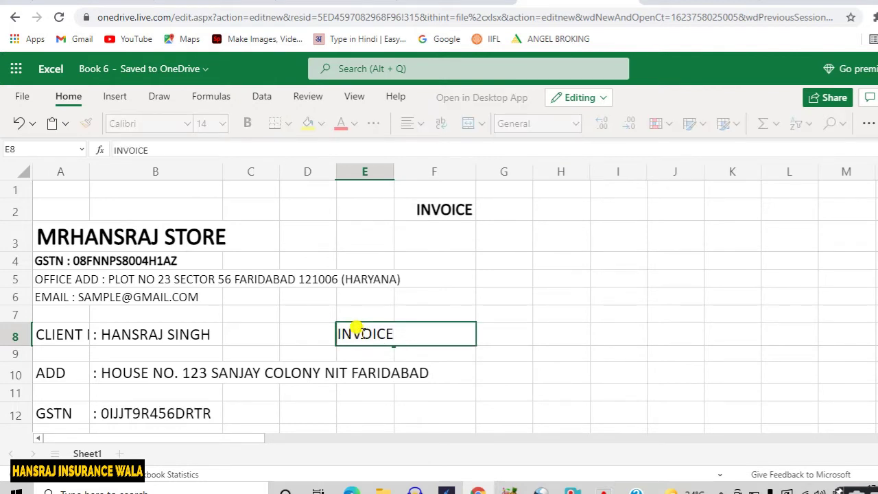
text(TE)
click(509, 358)
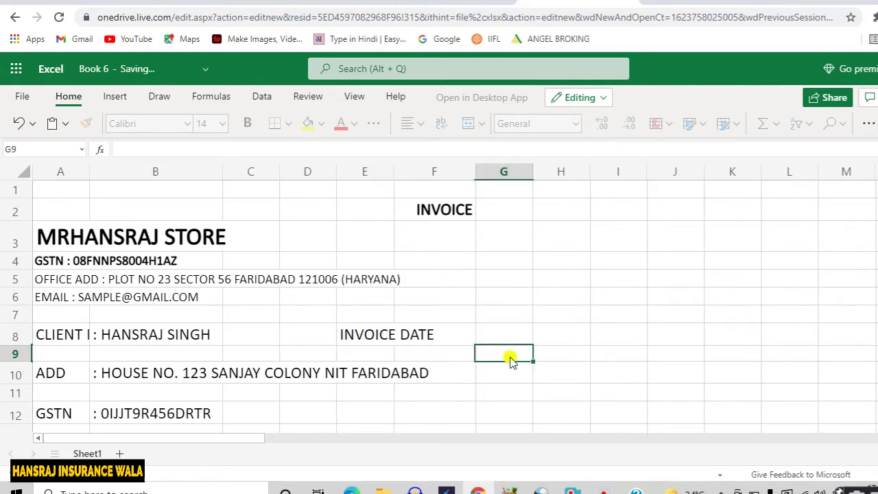
click(449, 336)
text(16-06-2021)
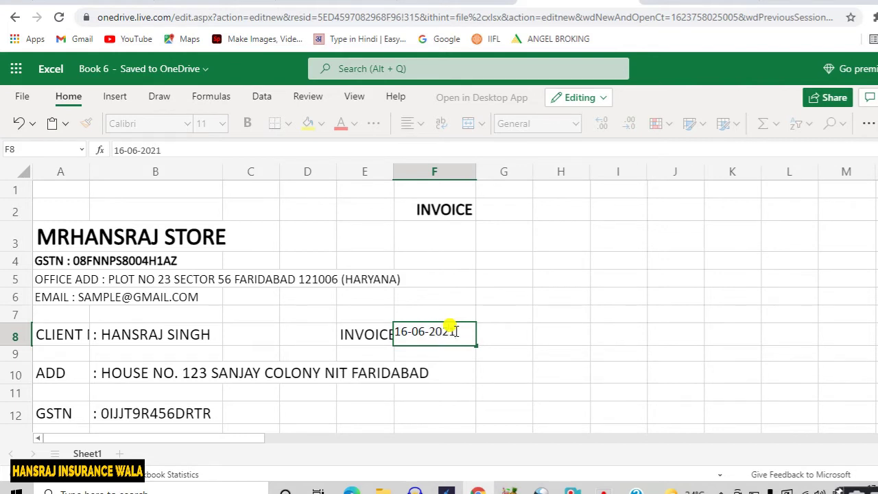
click(519, 353)
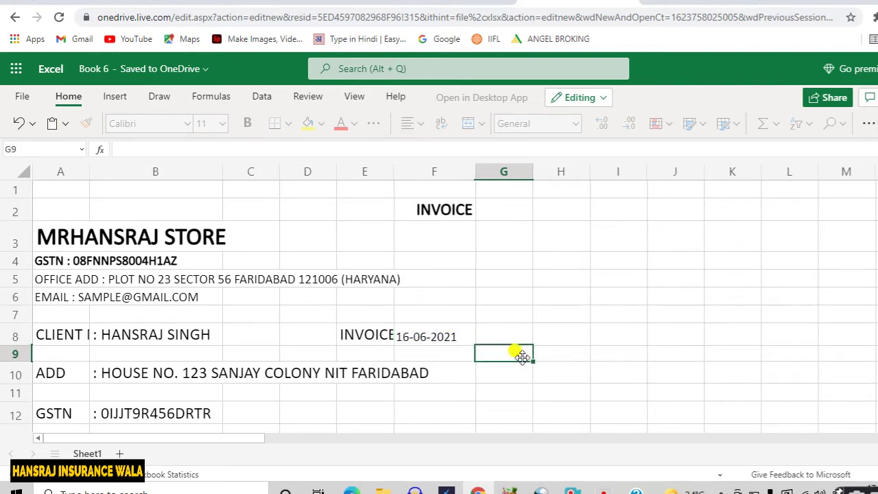
Compare the font formatting of the INVOICE DATE label and date cells.
click(377, 340)
click(421, 340)
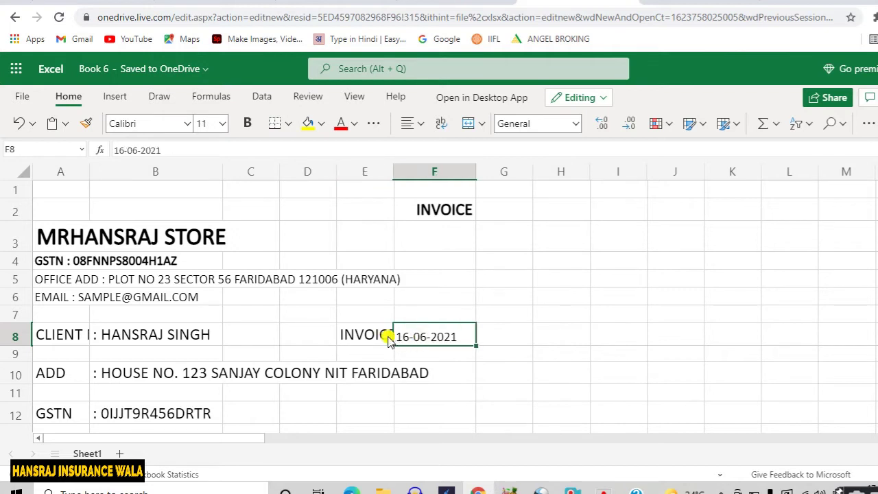
click(379, 340)
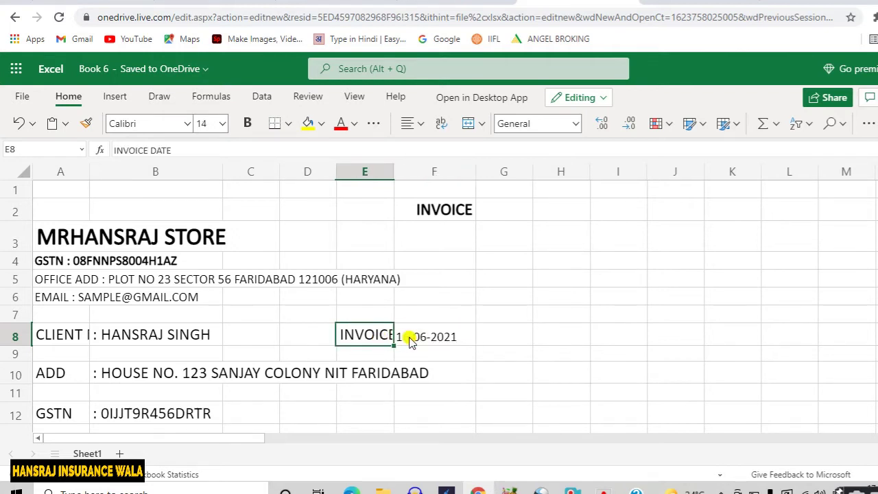
click(410, 340)
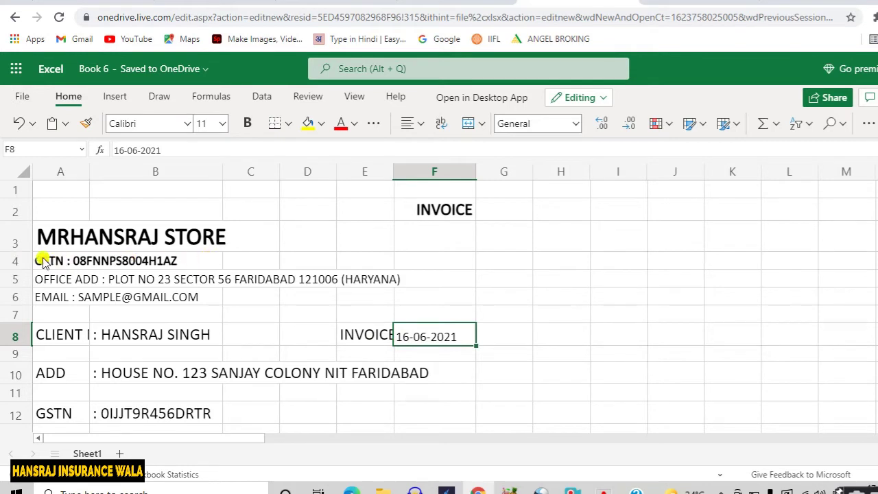
Set the header and client details in A4:F12 to 12-point font.
drag(51, 264, 431, 419)
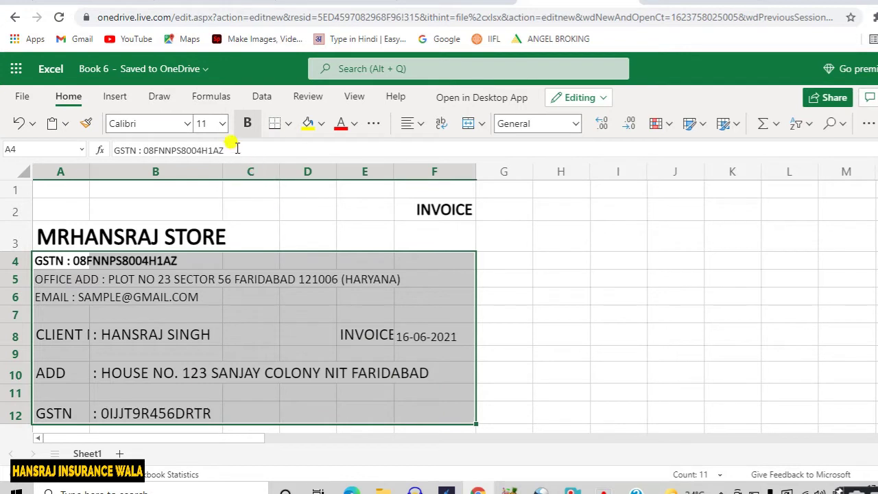
click(223, 125)
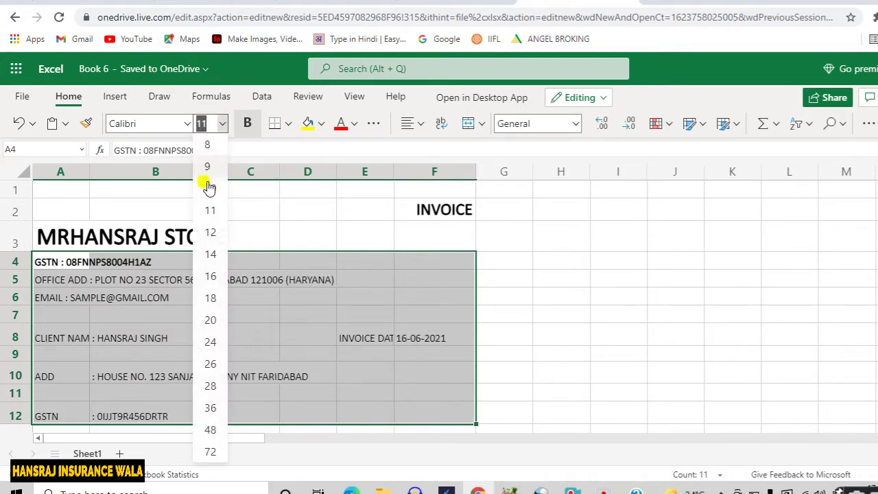
click(212, 234)
click(549, 370)
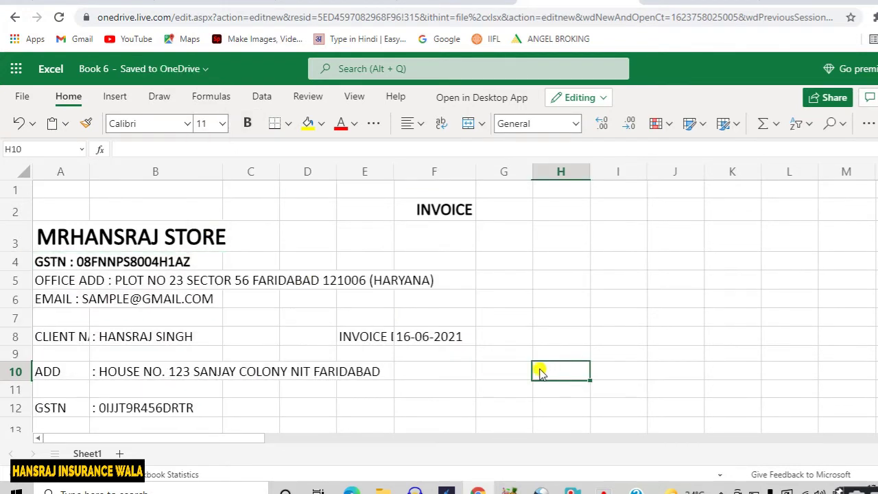
Add the label INVOICE NO in E10 with the value ': 6532' in F10.
click(381, 374)
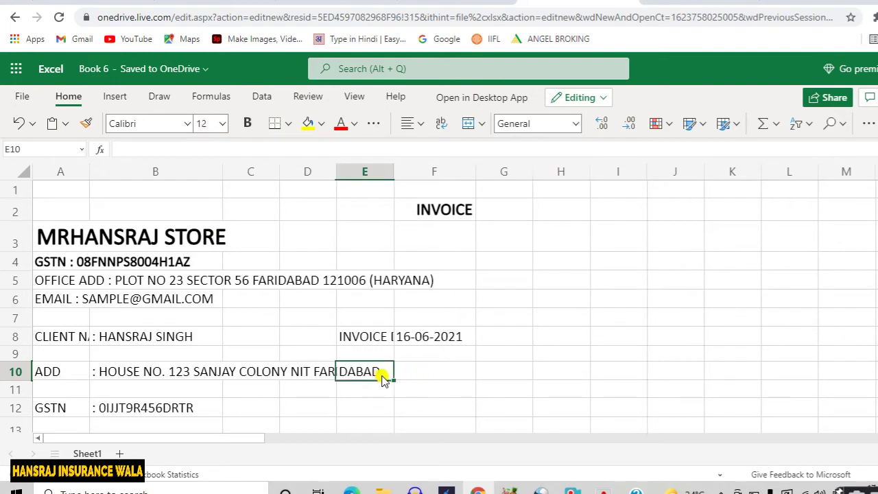
double_click(383, 372)
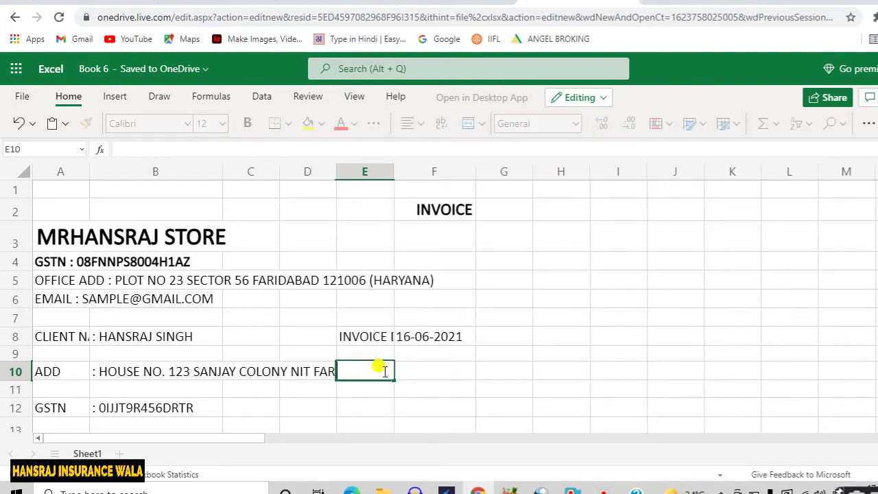
text(IN)
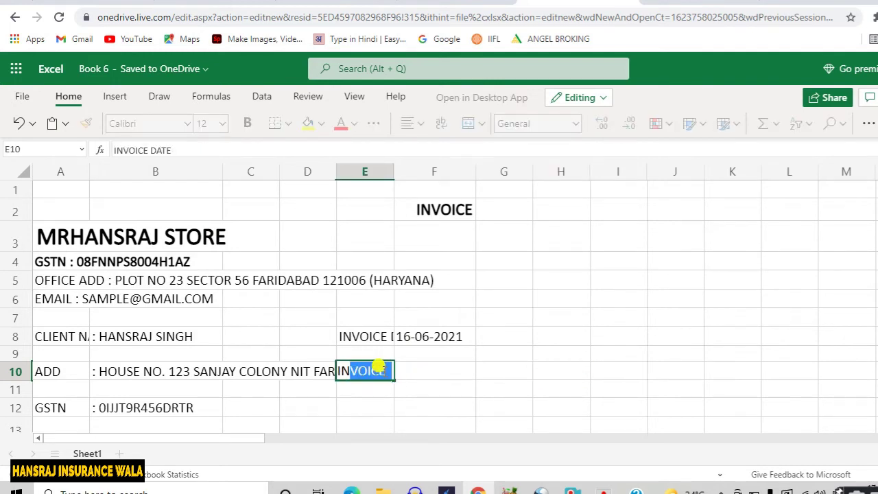
key(End)
key(BackSpace)
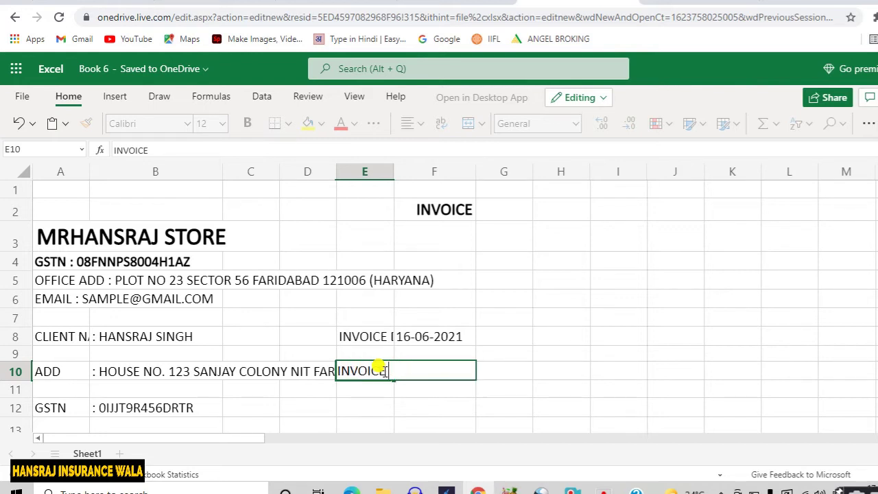
click(445, 402)
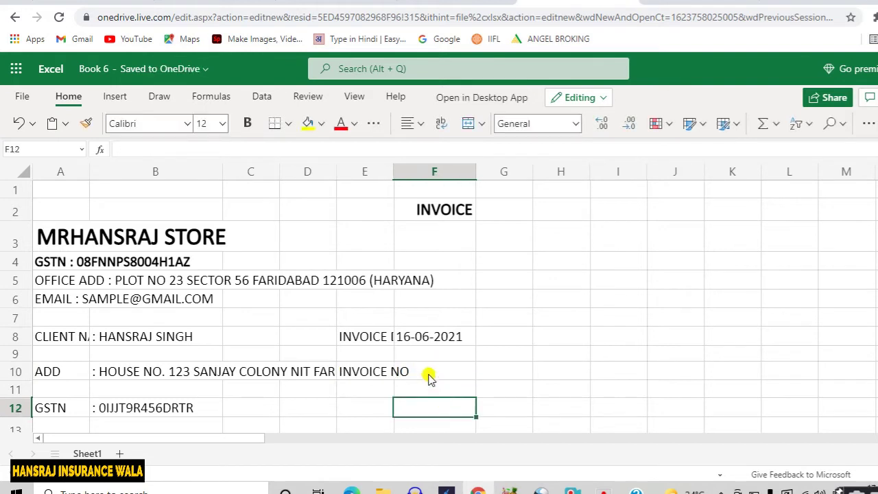
click(427, 372)
text(: 6532)
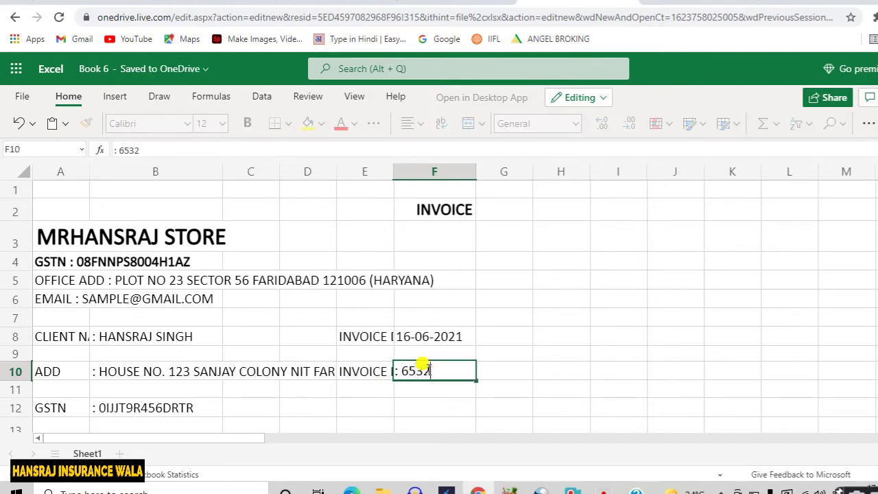
click(501, 388)
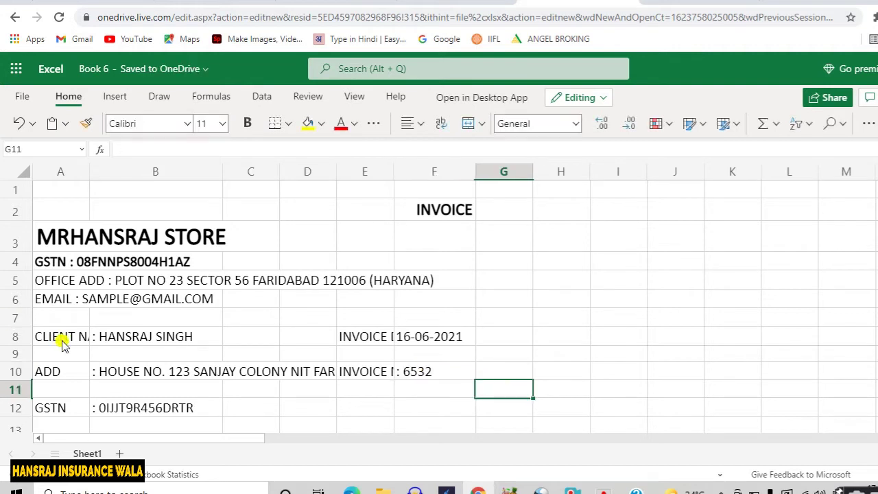
Bold the client name, address, GSTN, invoice date and invoice number in A8:F12.
drag(45, 336, 422, 405)
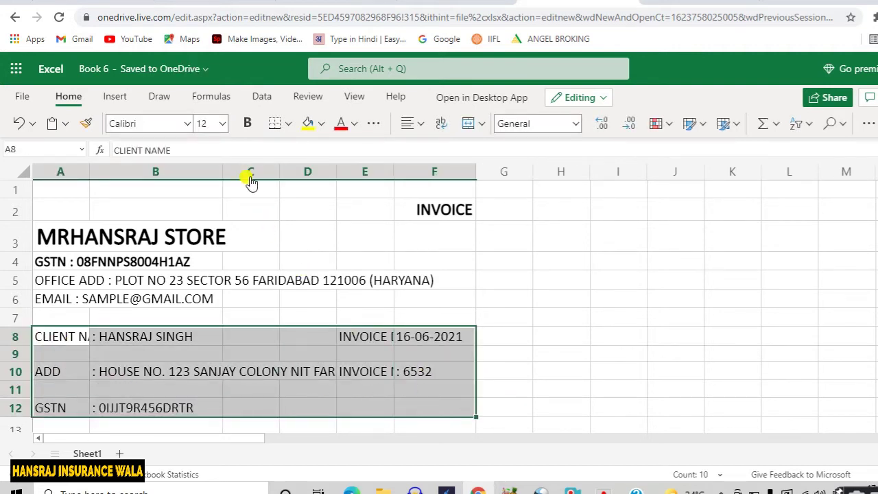
click(246, 124)
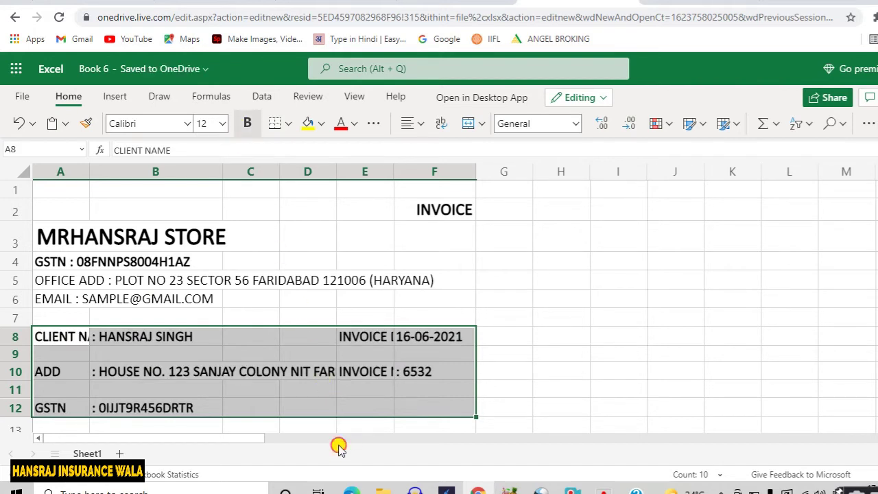
click(496, 376)
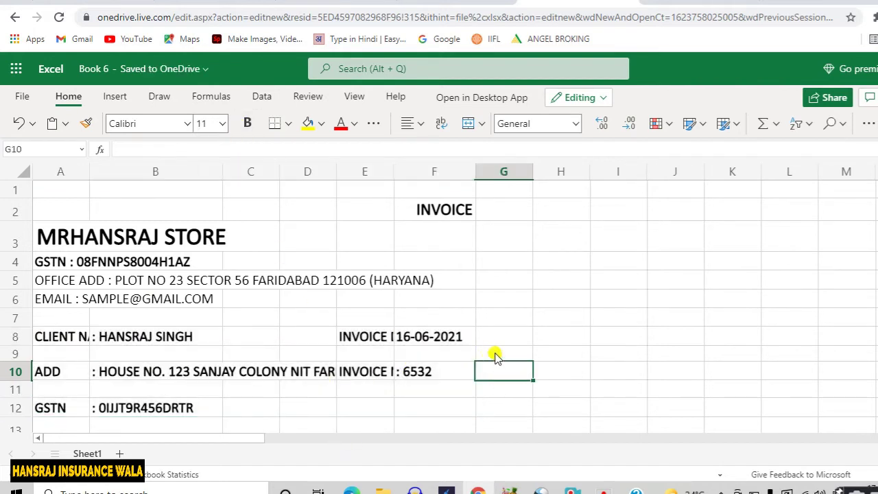
scroll(261, 343, down, 1)
mouse_move(34, 327)
mouse_down()
mouse_move(296, 406)
mouse_move(439, 415)
mouse_up()
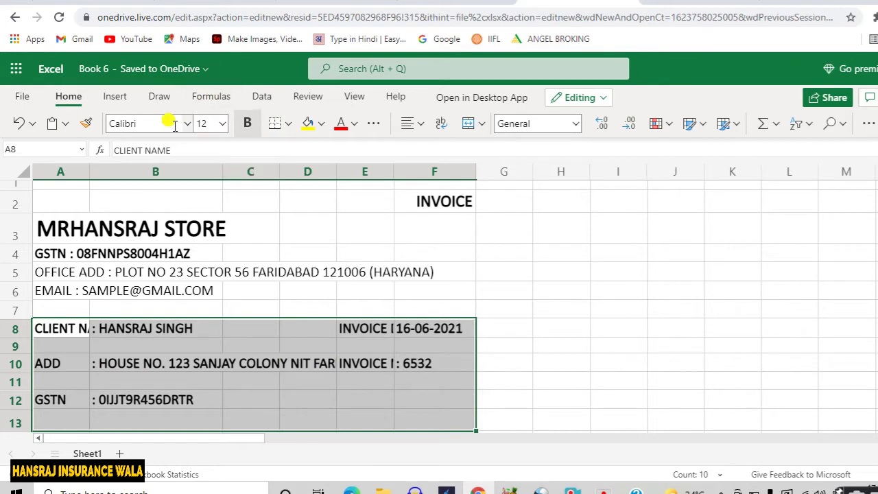
Put a thick outside border around the client block in rows 8–13.
click(254, 124)
click(289, 124)
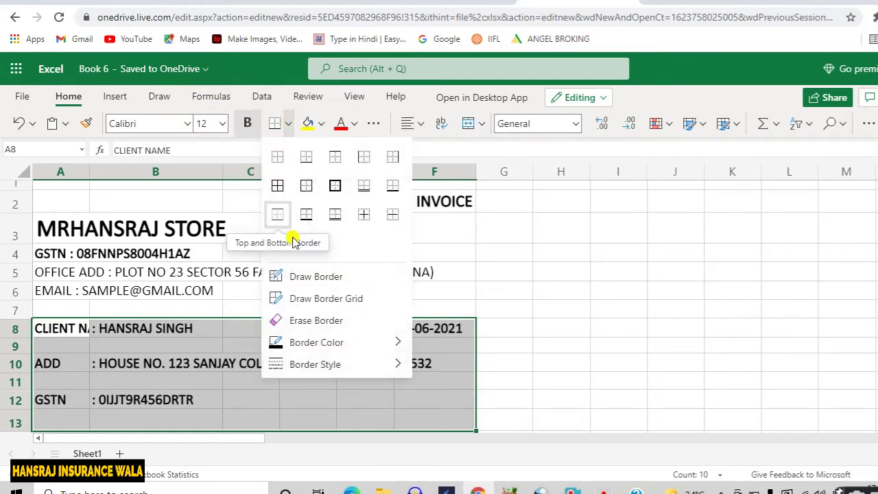
click(336, 186)
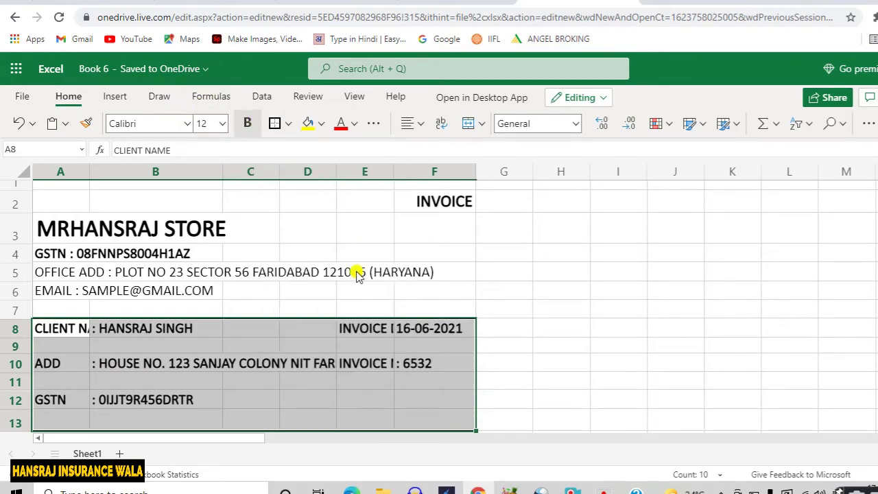
click(435, 405)
Make row 14 taller and give it its own thick outside border.
click(503, 363)
scroll(274, 309, down, 3)
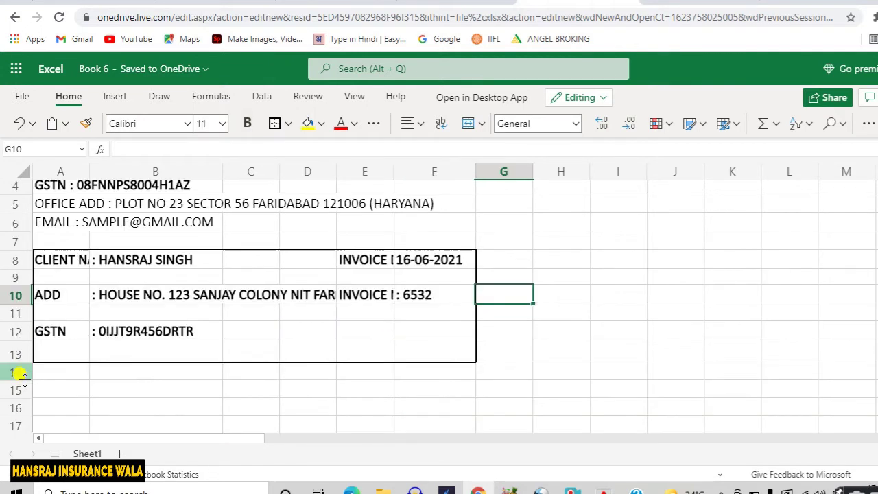
mouse_move(24, 377)
mouse_down()
mouse_move(25, 395)
mouse_move(417, 383)
mouse_up()
click(50, 380)
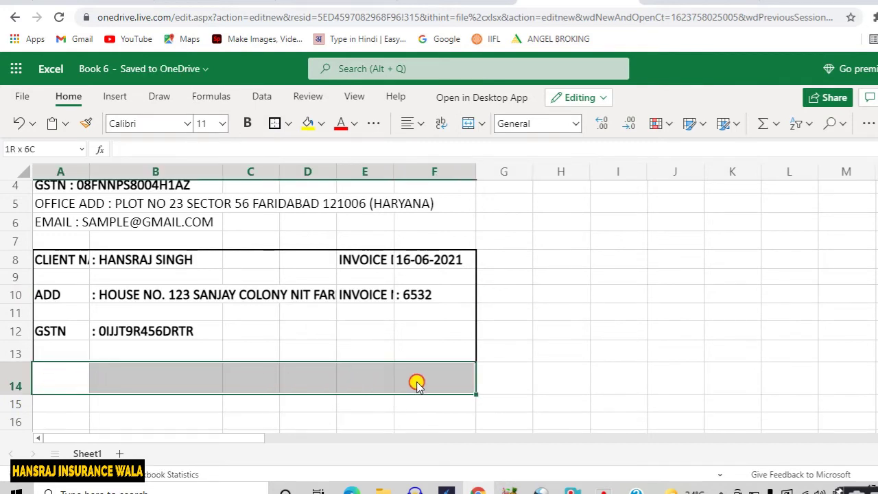
click(288, 126)
click(335, 186)
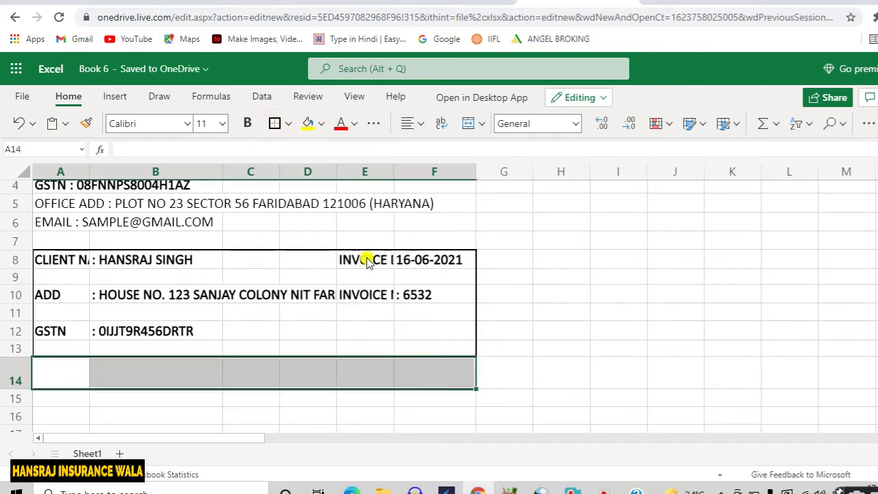
click(371, 405)
Select row 15 across columns A to F.
scroll(373, 410, down, 3)
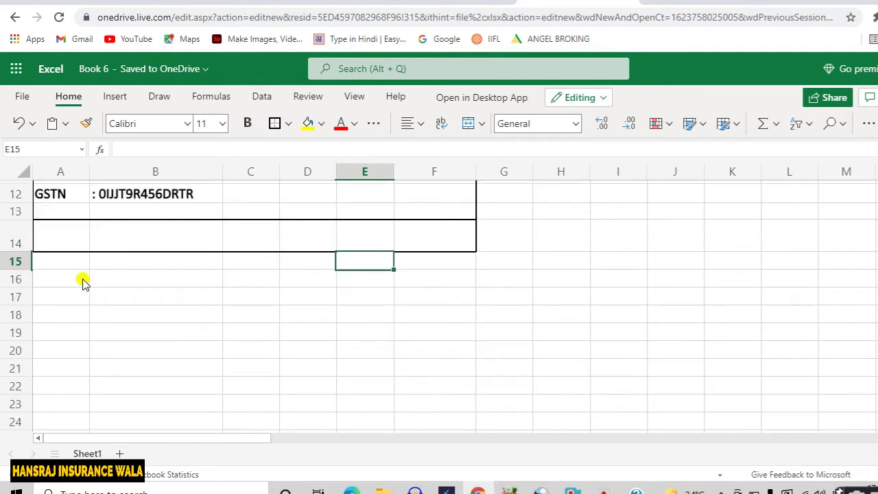
click(85, 263)
drag(94, 266, 439, 269)
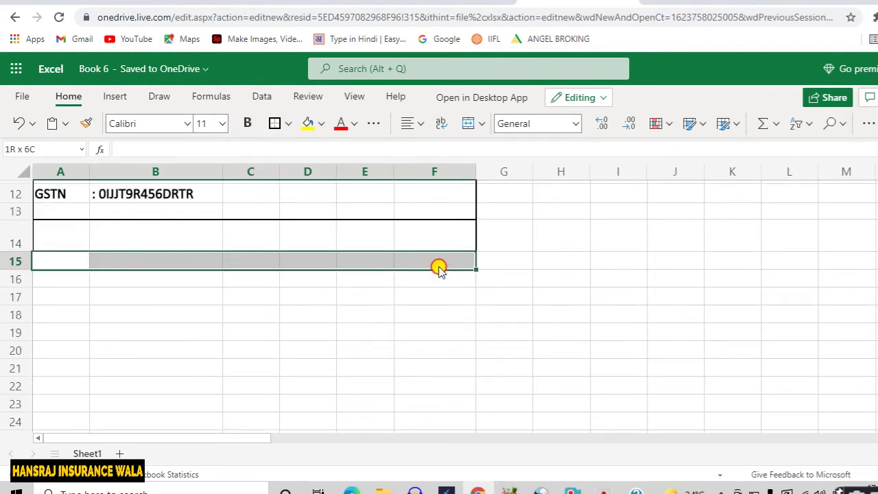
Apply All Borders to header row 15 across A–F.
click(287, 125)
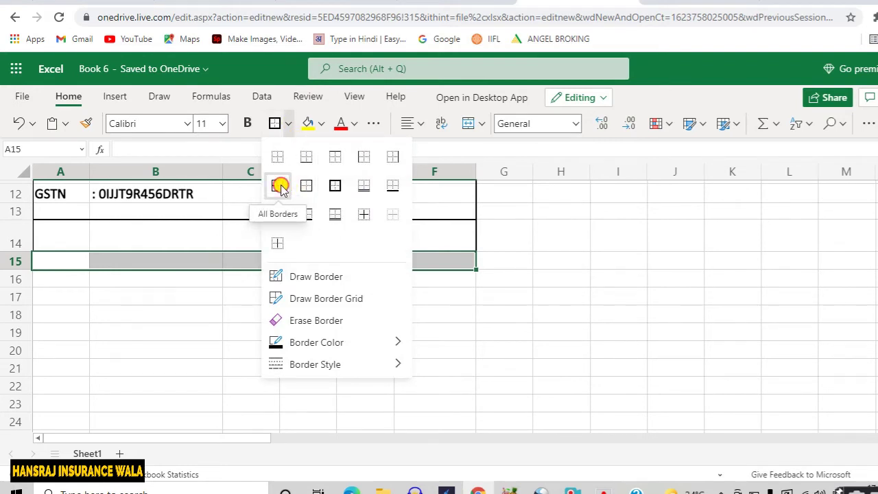
click(280, 189)
click(285, 310)
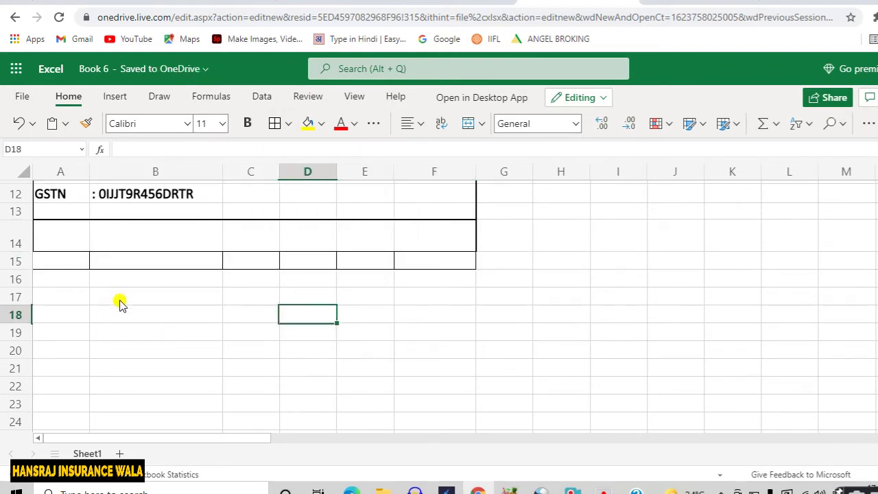
Outline the item blocks A16:A24, B16:B24 and C16:C24 with borders.
drag(74, 280, 69, 418)
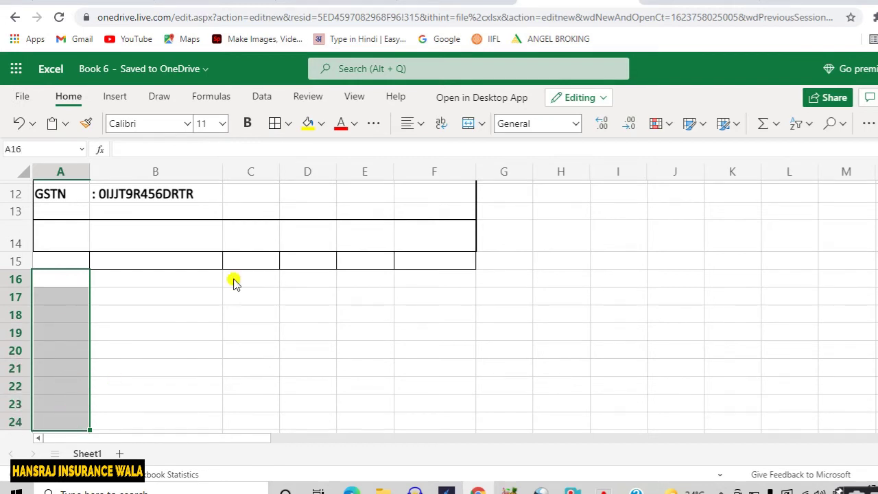
click(287, 127)
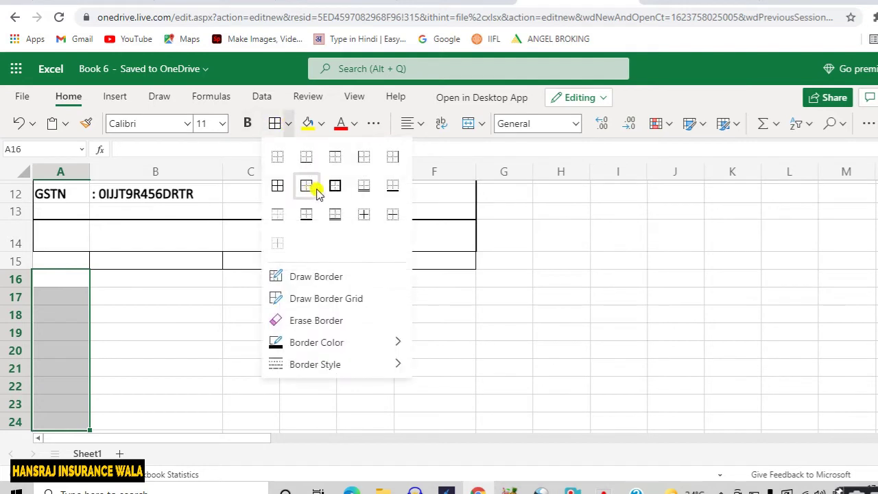
click(336, 186)
drag(155, 281, 161, 419)
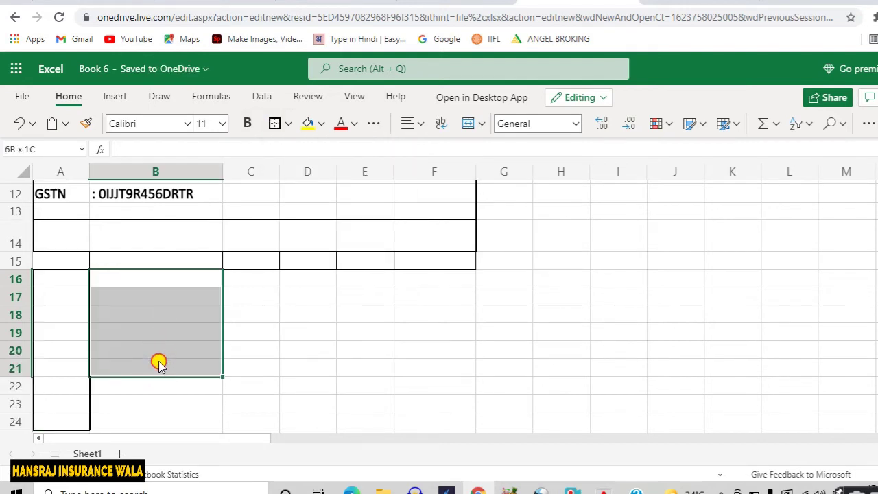
click(289, 125)
click(333, 186)
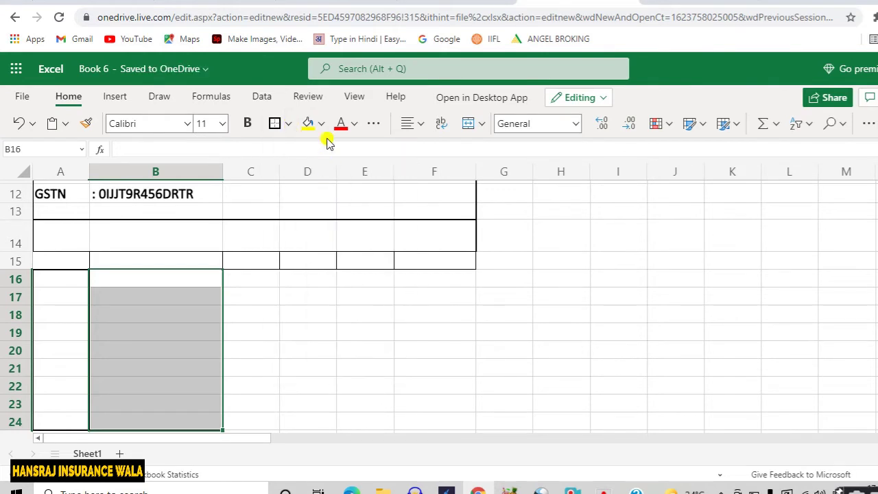
drag(257, 278, 255, 419)
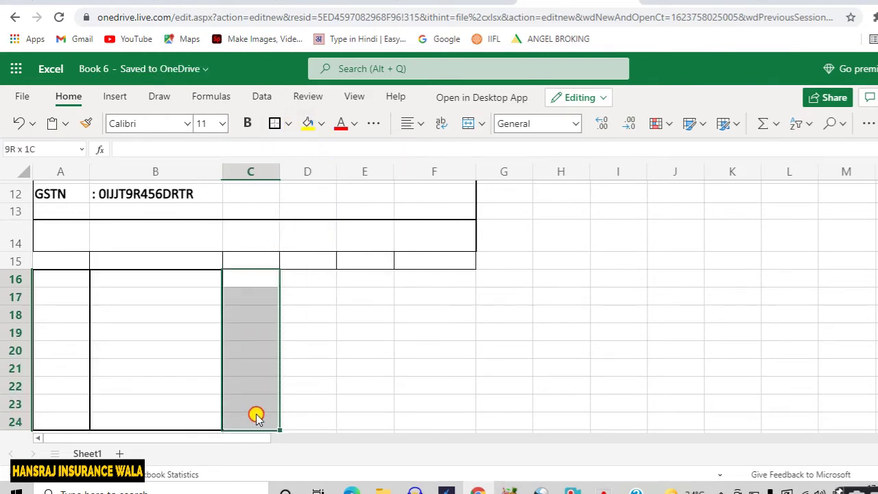
click(271, 129)
Add borders to D16:D24, E16:E24 and F16:F24.
drag(309, 284, 312, 418)
click(274, 123)
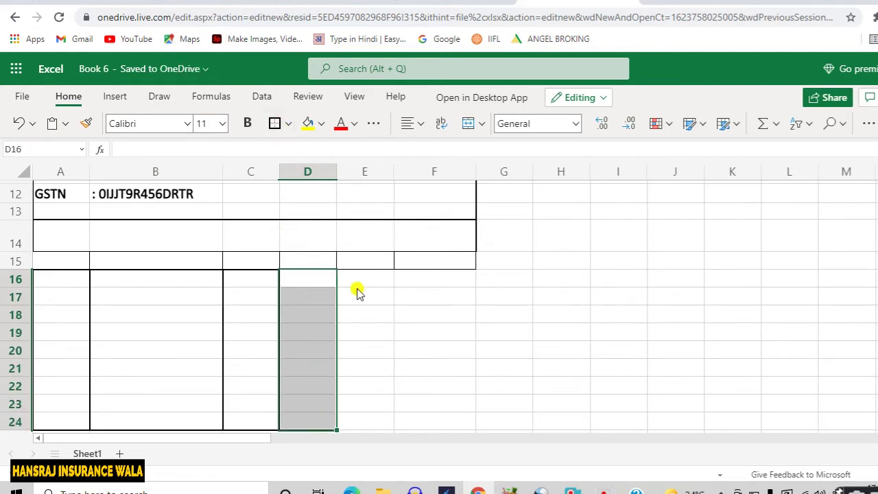
drag(360, 278, 376, 421)
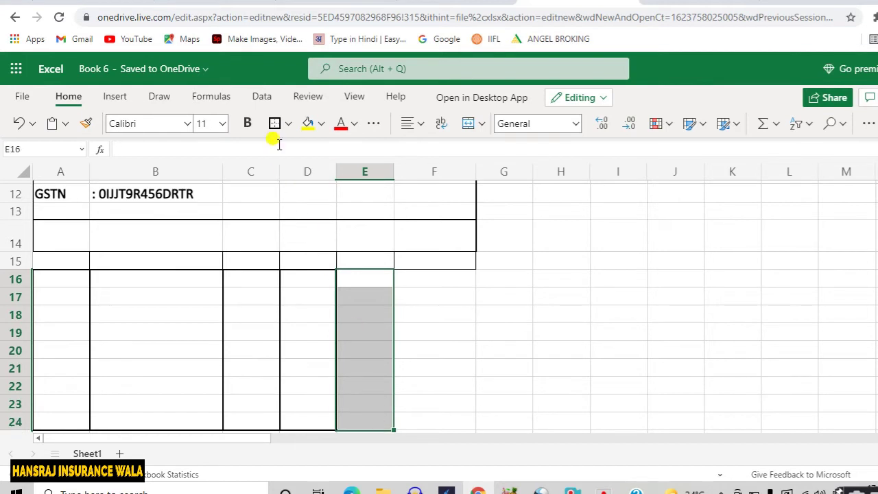
click(275, 123)
drag(428, 276, 439, 417)
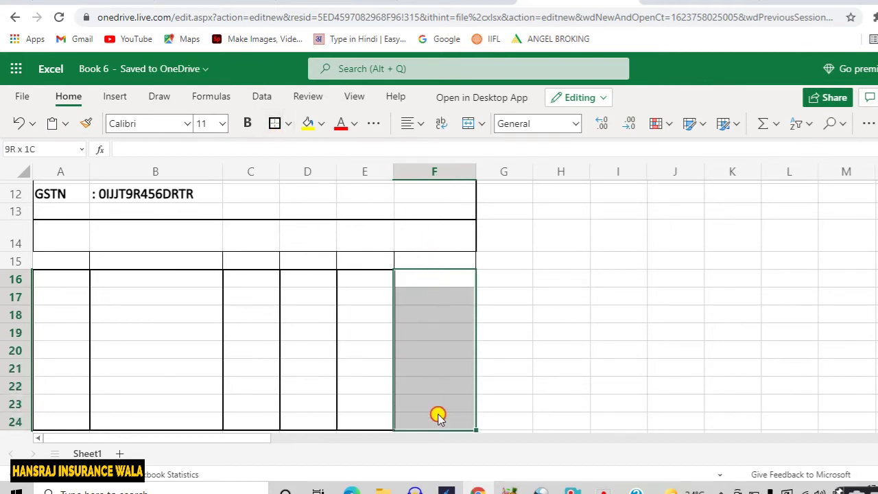
click(273, 124)
scroll(206, 274, up, 1)
drag(61, 269, 421, 268)
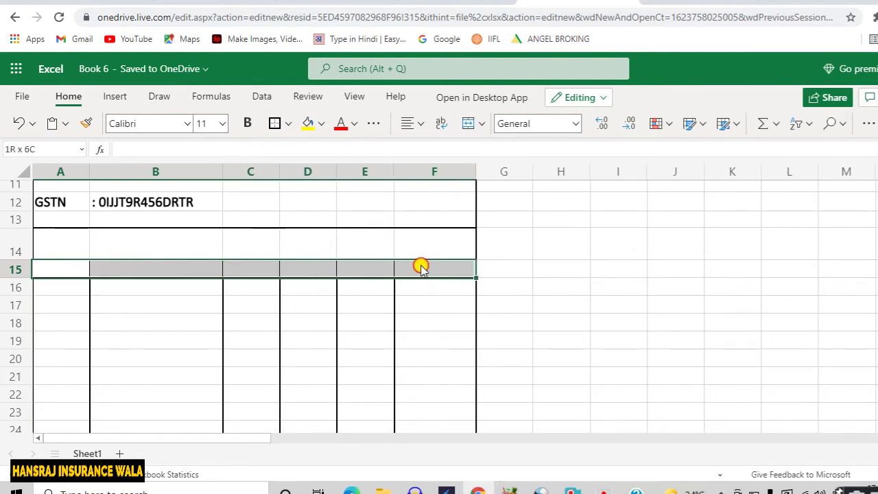
Border row 15, enter SR. NO. in A15, and centre the header row A15:F15.
click(275, 124)
click(245, 339)
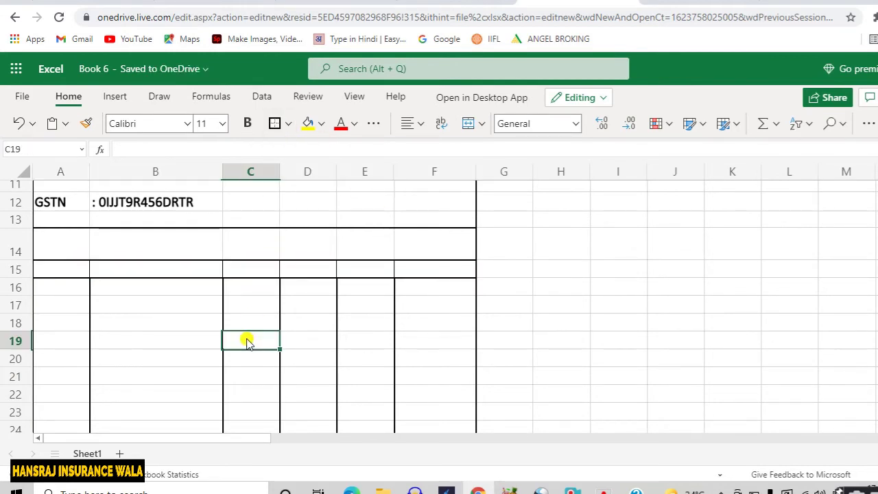
click(61, 269)
text(SR. N)
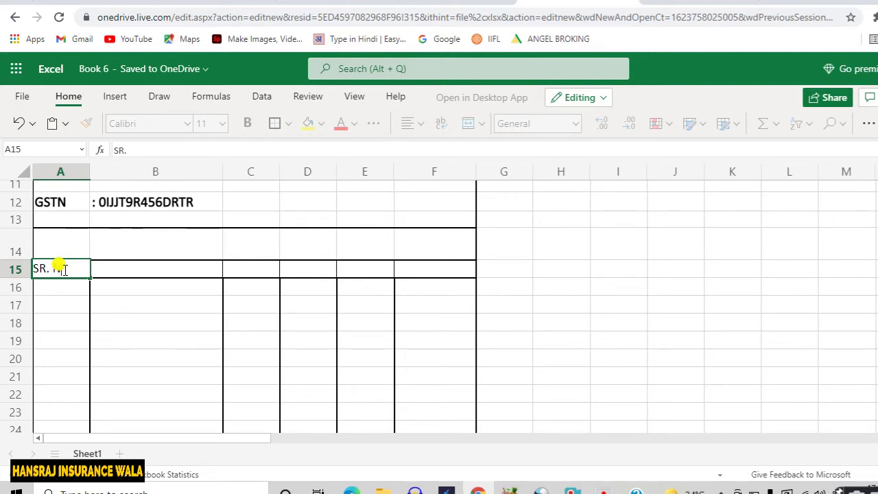
text(.)
drag(65, 268, 439, 272)
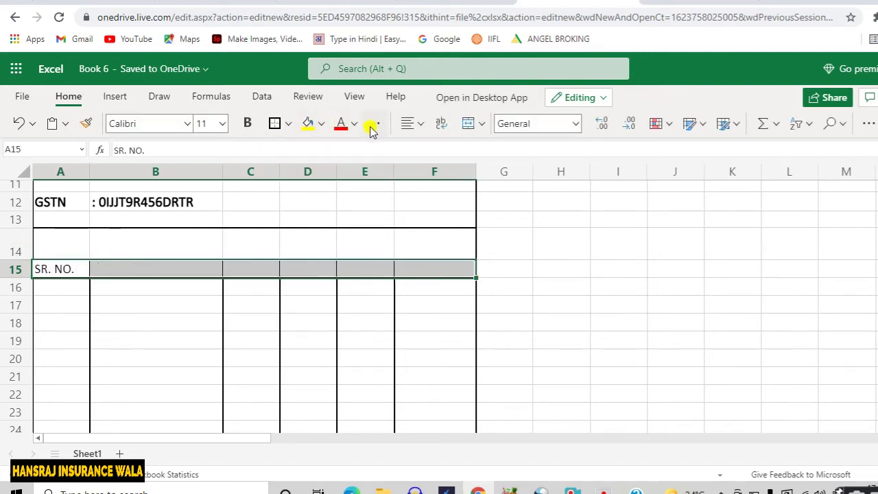
click(418, 127)
click(443, 176)
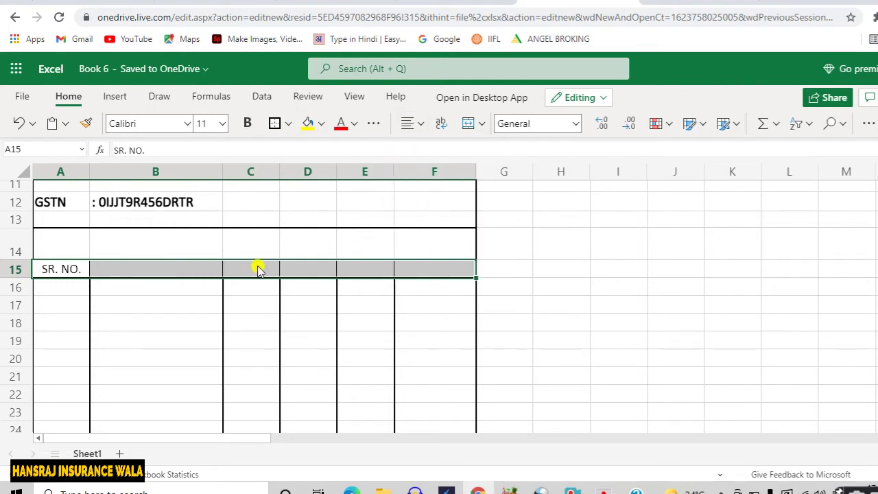
Enter DISCRIPTION in B15 and HSN CODE in C15, widening column C to fit.
click(140, 272)
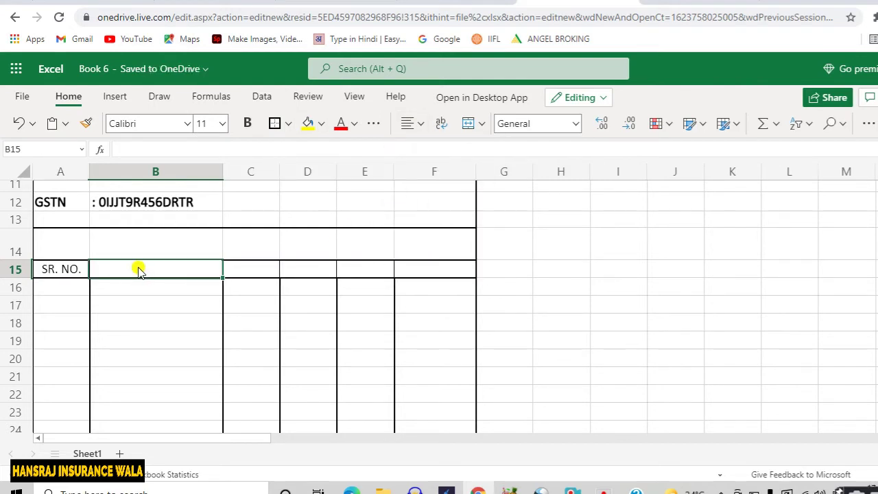
text(DISCR)
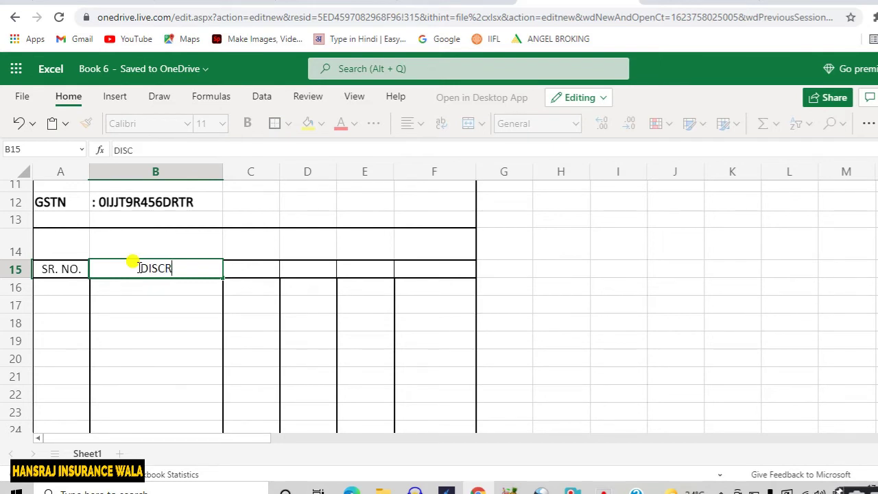
text(TION)
click(237, 269)
text(HSN)
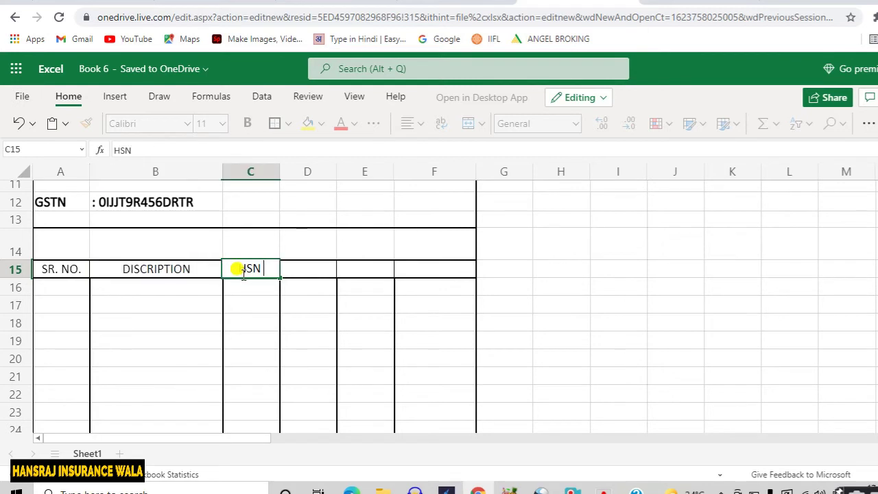
text( CODE)
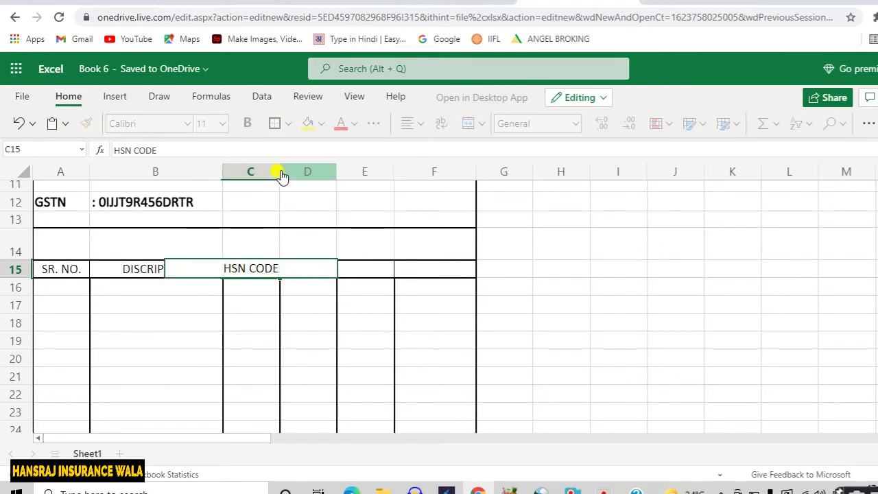
click(355, 306)
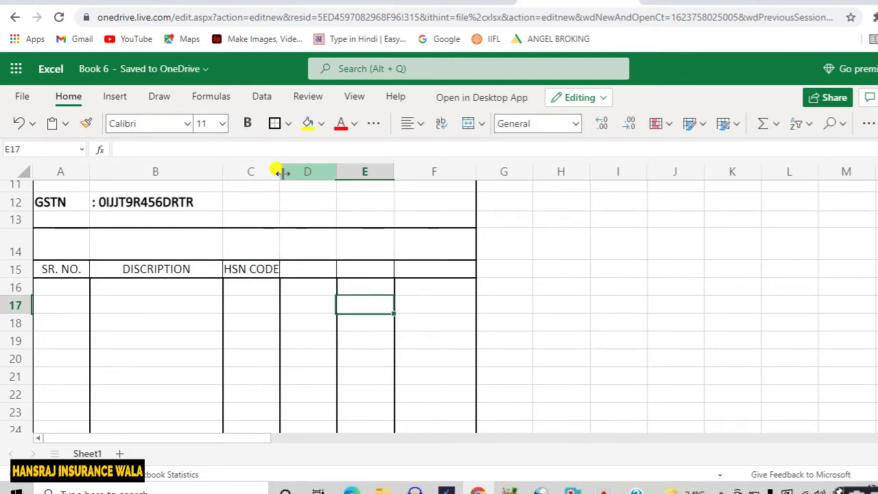
drag(280, 170, 294, 171)
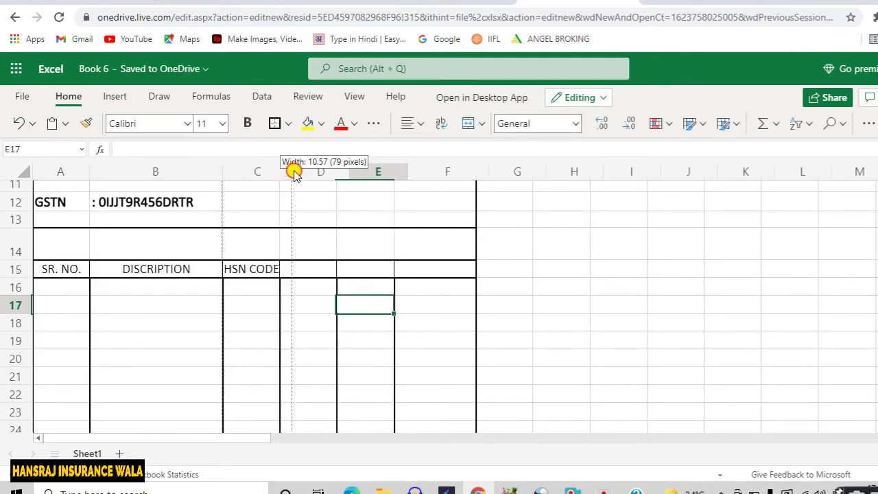
drag(293, 172, 299, 172)
Enter QUANTITY in D15, RATE in E15 and AMOUNT in F15, widening column D.
click(318, 269)
text(Q)
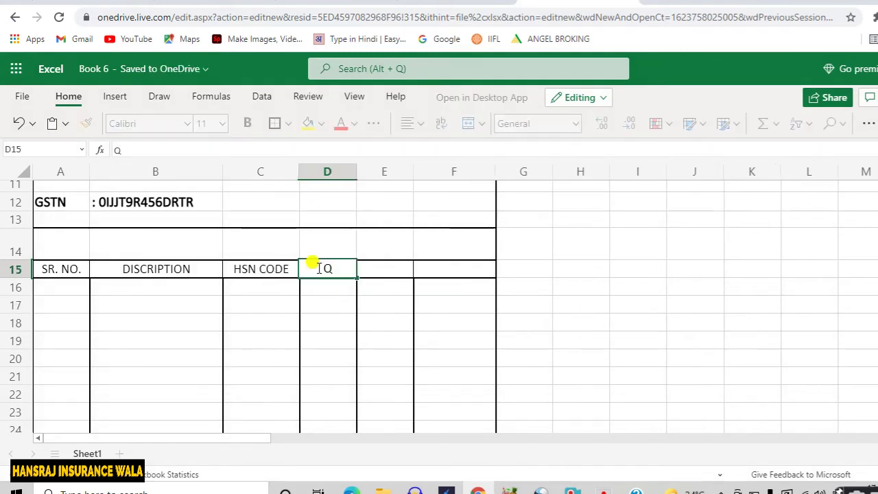
text(TY)
click(356, 177)
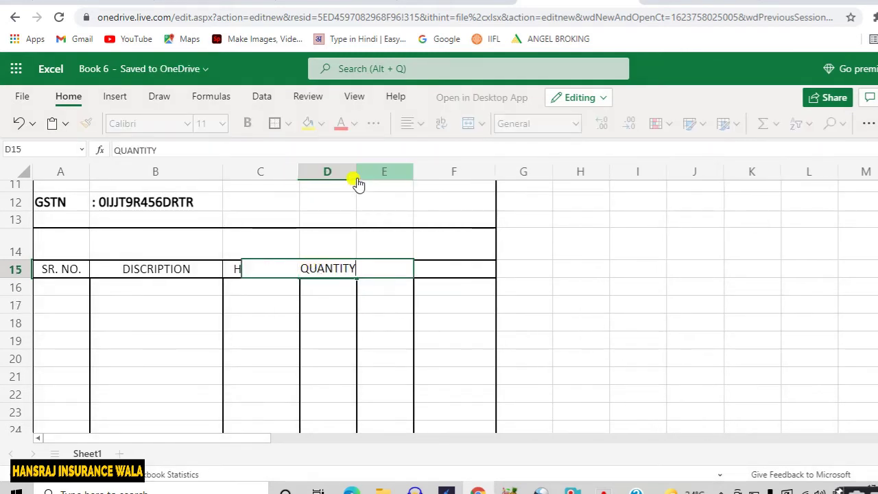
click(341, 302)
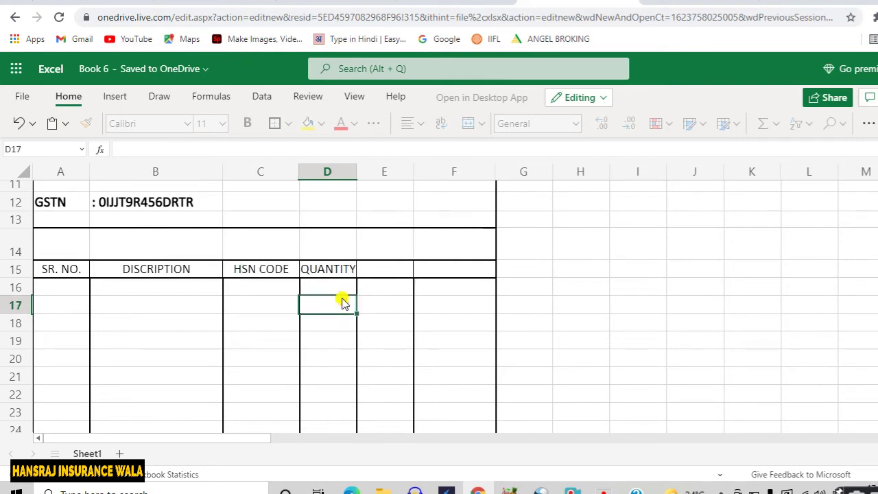
drag(357, 172, 369, 172)
click(392, 266)
text(RATE)
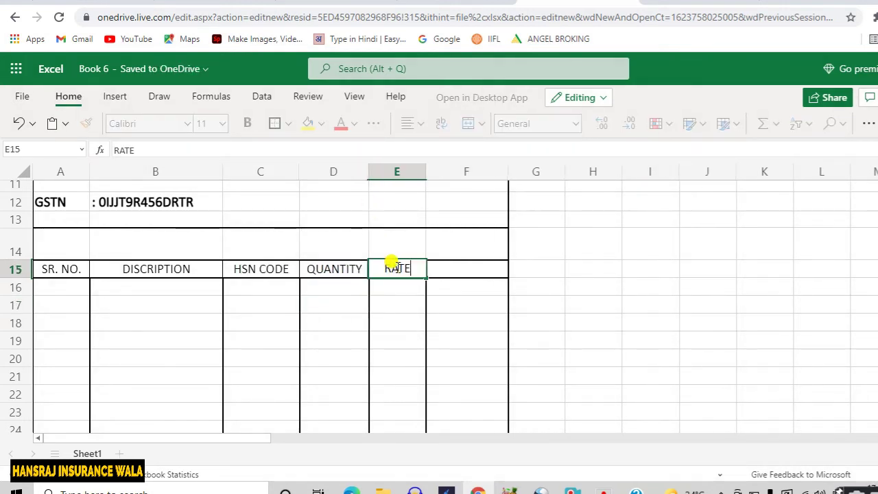
key(Tab)
text(AMOUNT)
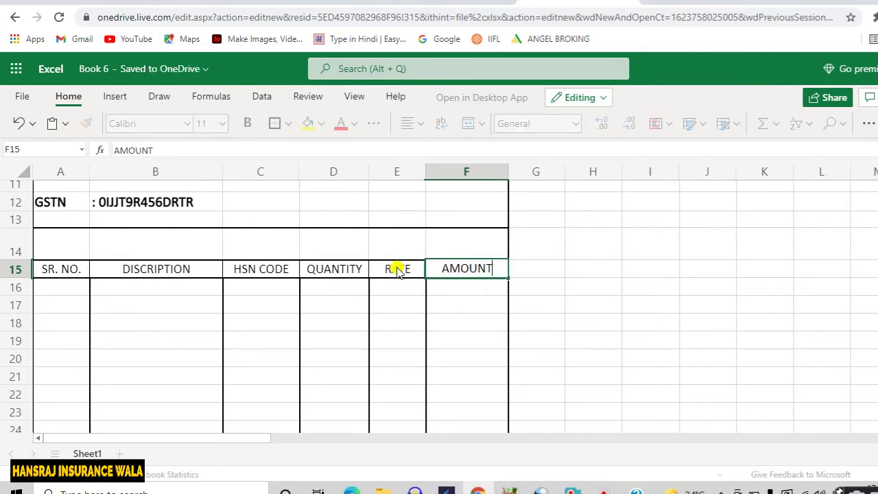
key(Return)
key(Return)
Set the header row A15:F15 to font size 12.
drag(57, 272, 458, 267)
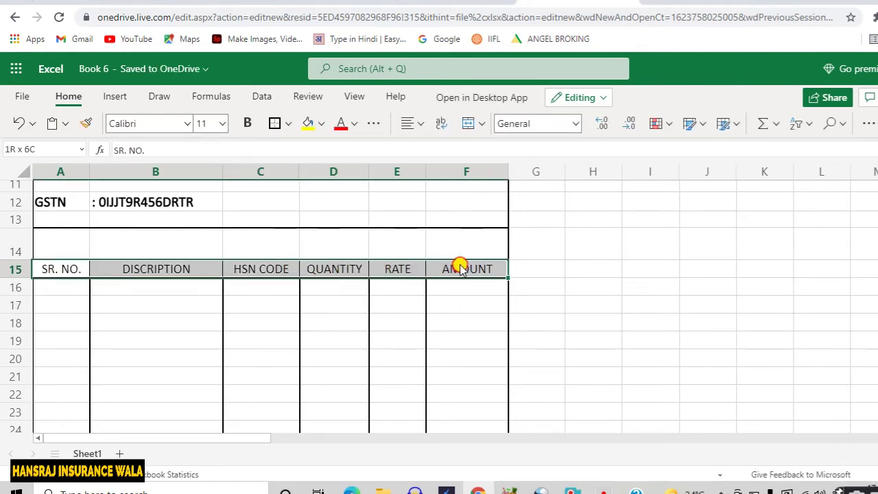
click(223, 125)
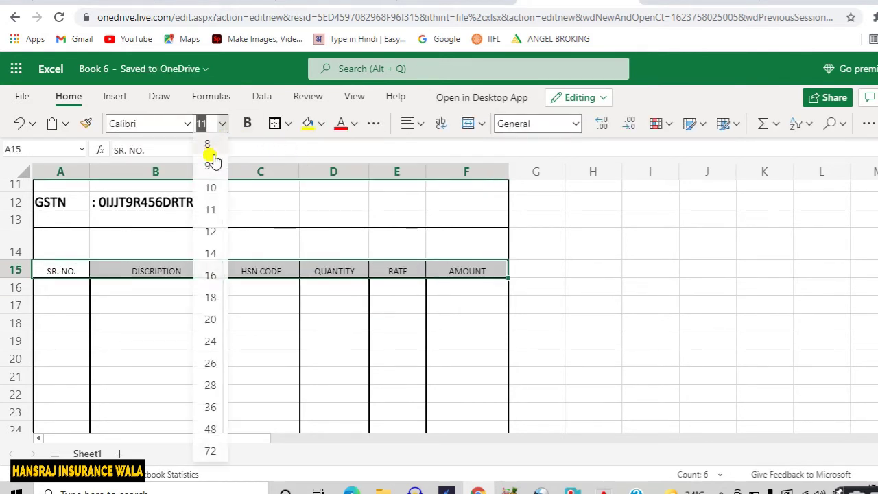
click(210, 230)
click(60, 290)
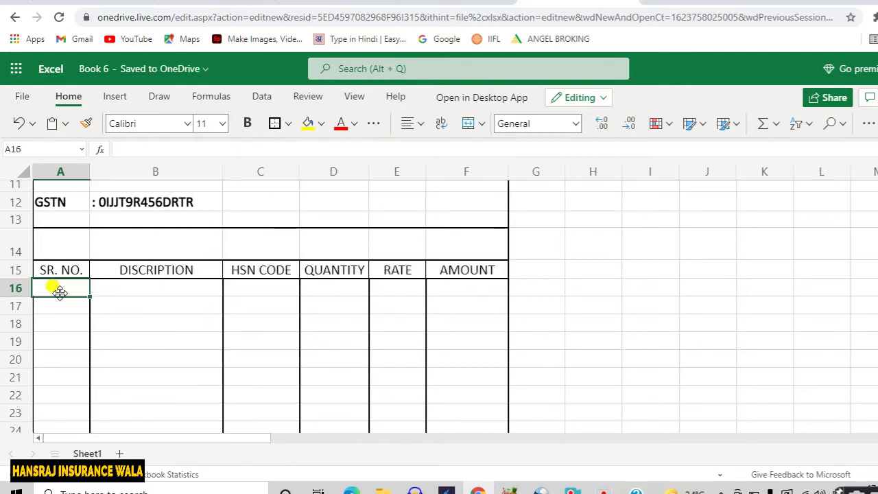
Fill row 16 with 1, MOBILE REDMI, 8517, 1, 7000 and 7000.
text(1)
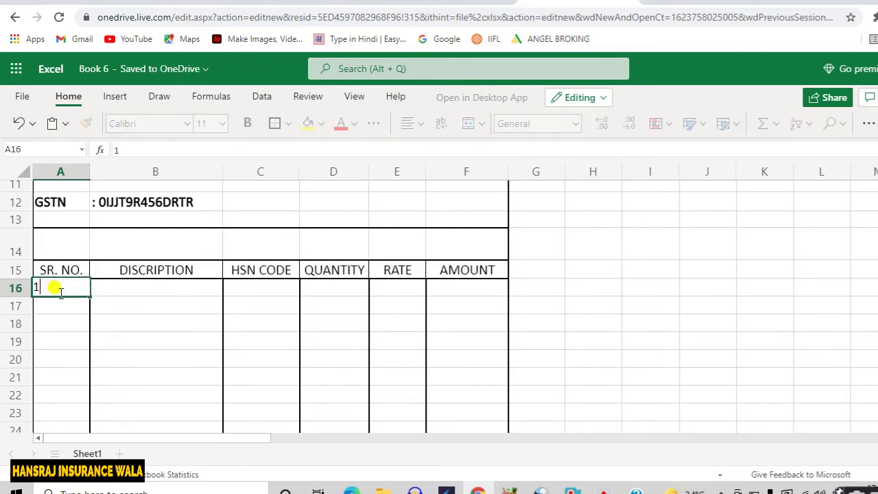
click(134, 291)
text(MOBILE )
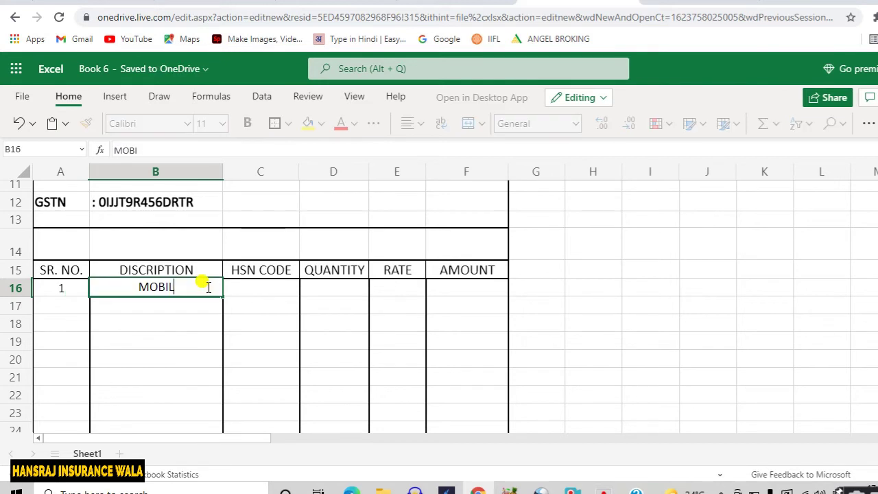
text(REDMI)
key(Tab)
text(8517)
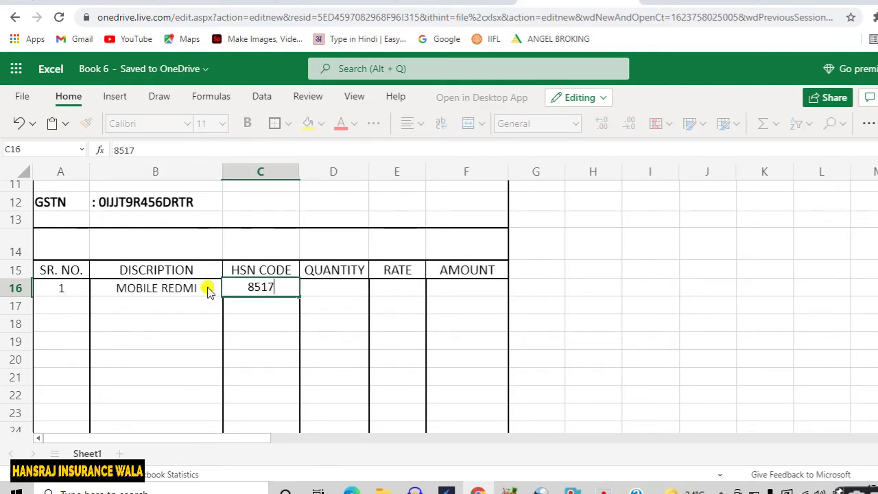
key(Tab)
text(1)
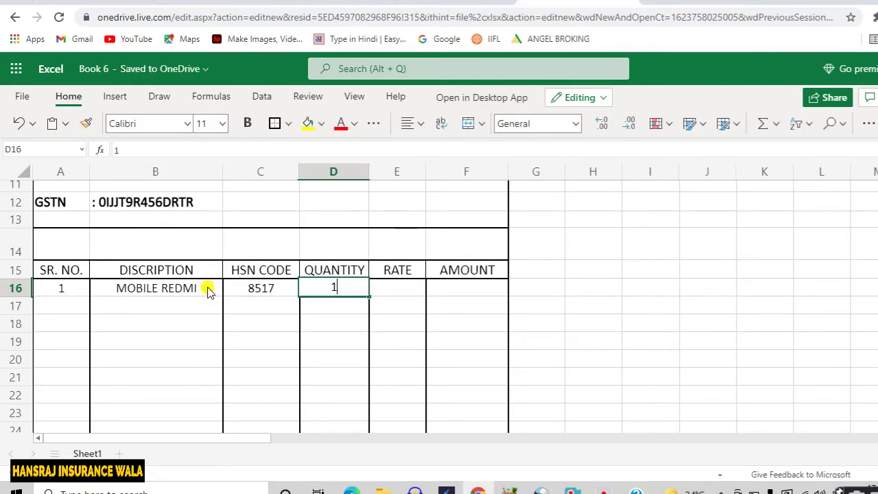
key(Tab)
text(700)
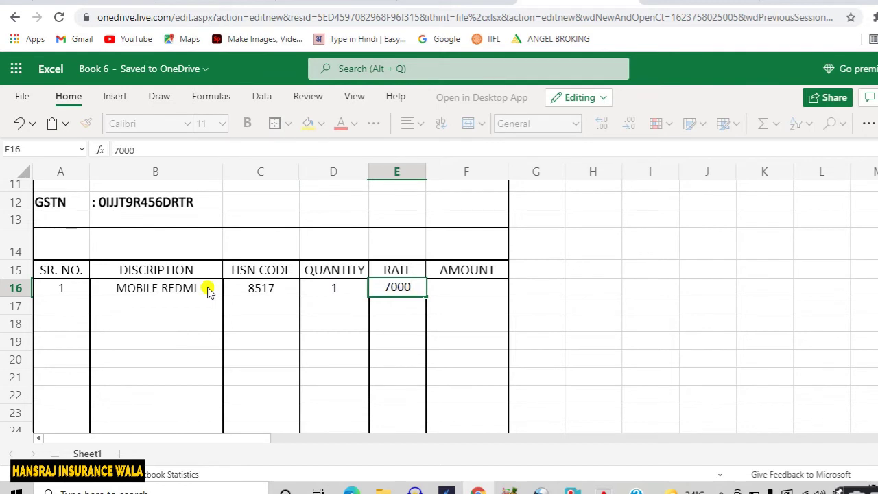
click(468, 290)
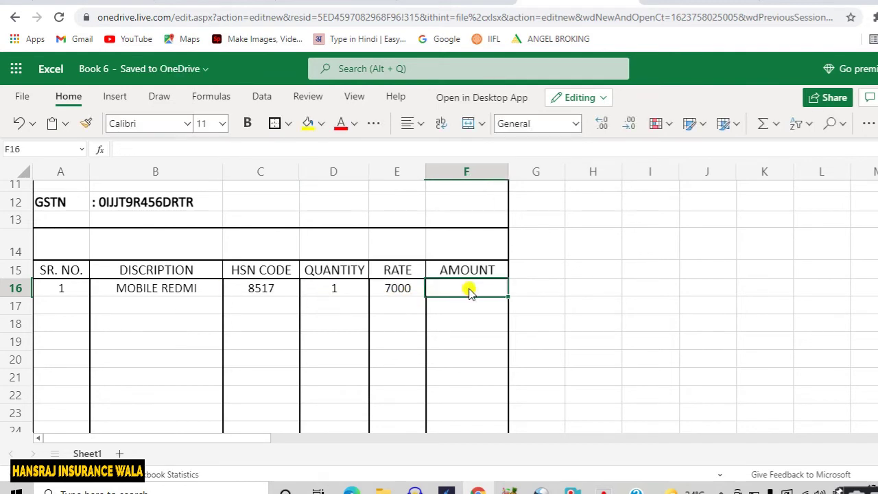
text(7000)
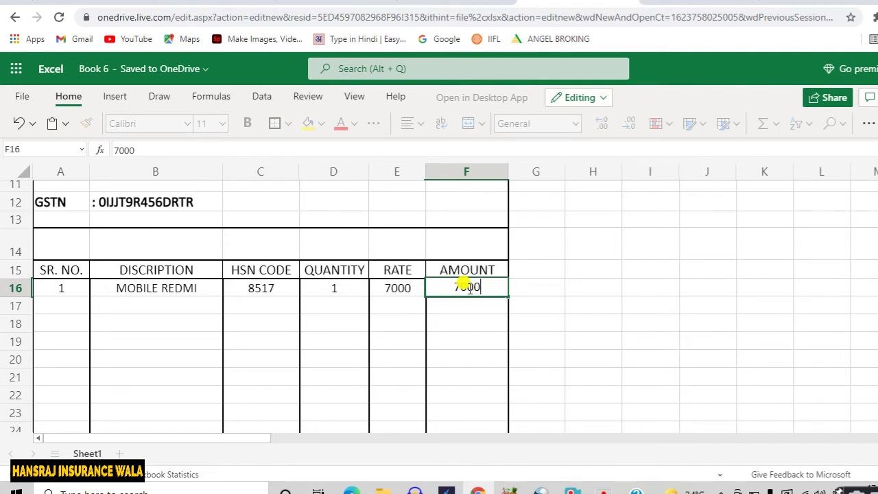
Set item row A16:F16 to font size 12 and reselect the header row.
scroll(467, 286, down, 1)
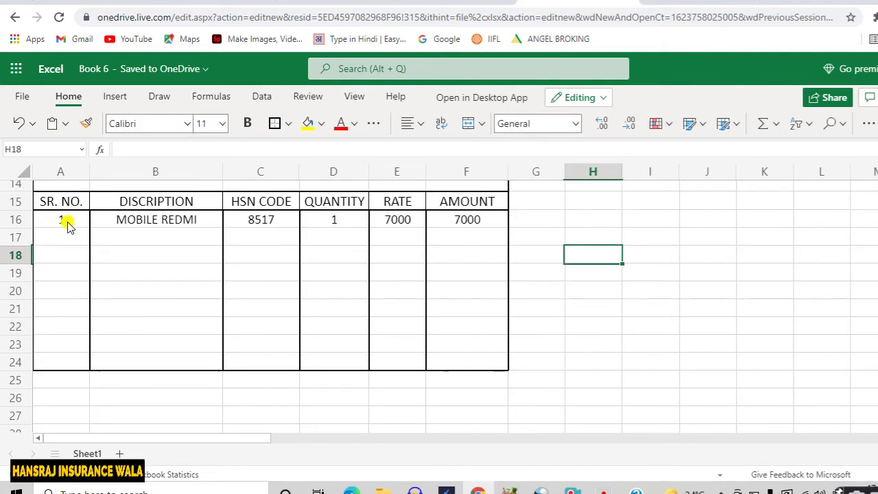
drag(63, 220, 464, 223)
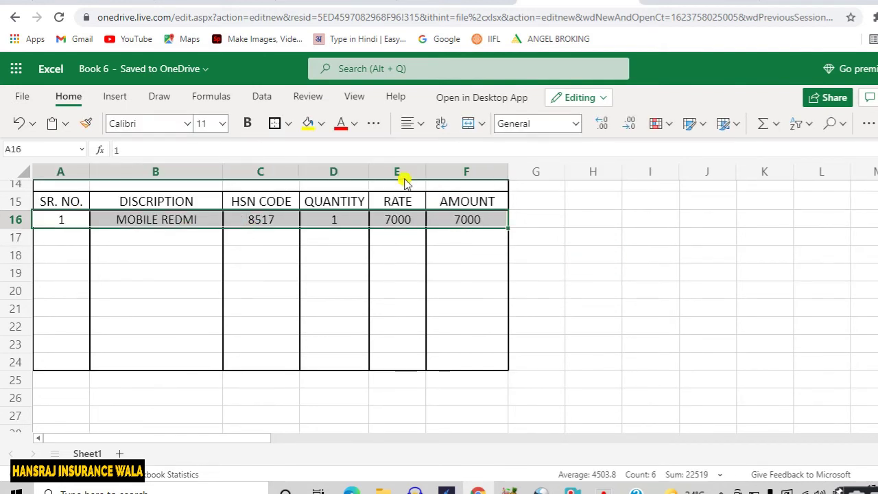
click(222, 124)
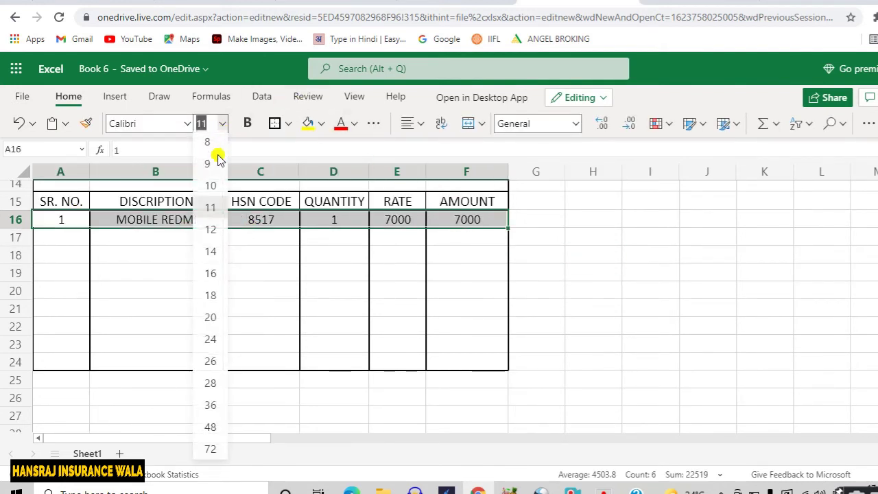
click(211, 234)
click(202, 278)
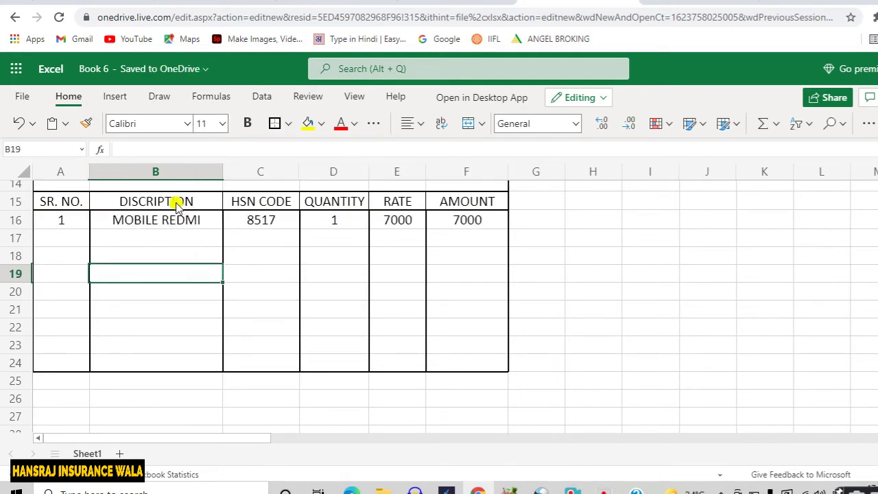
drag(61, 200, 458, 201)
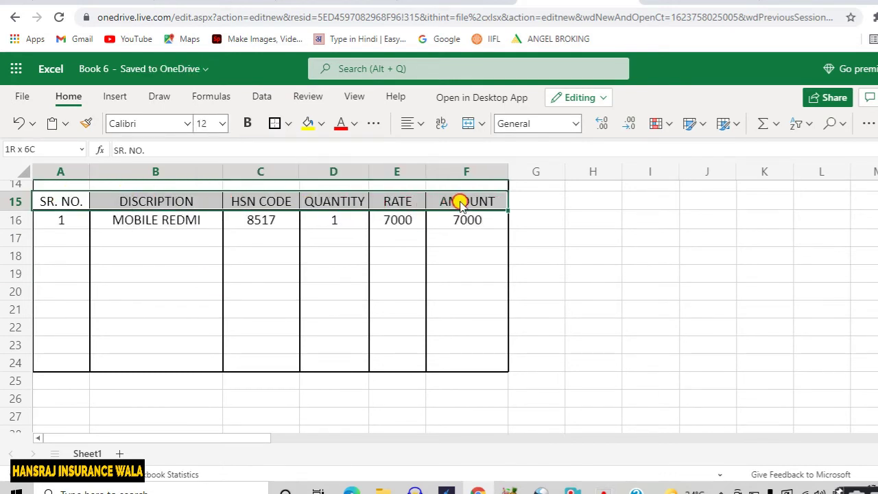
Make the row 15 column headings bold.
click(252, 130)
click(249, 241)
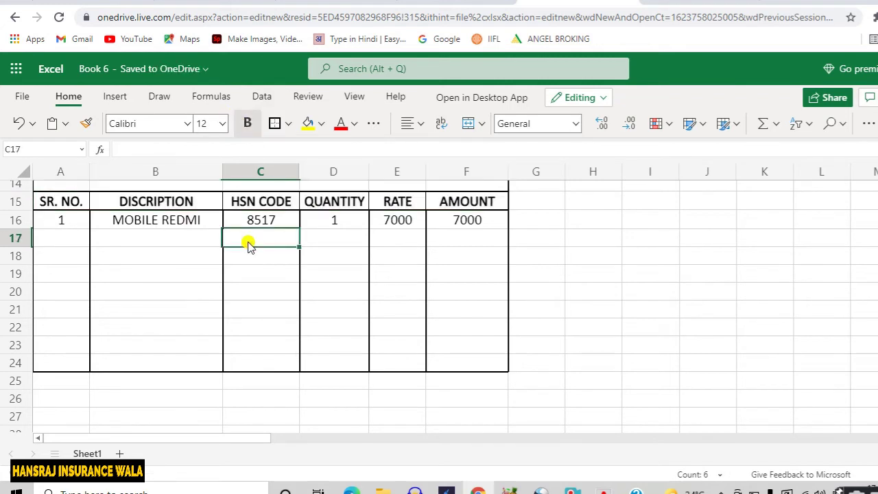
scroll(294, 280, up, 5)
scroll(293, 280, up, 1)
scroll(297, 285, down, 3)
scroll(296, 284, down, 2)
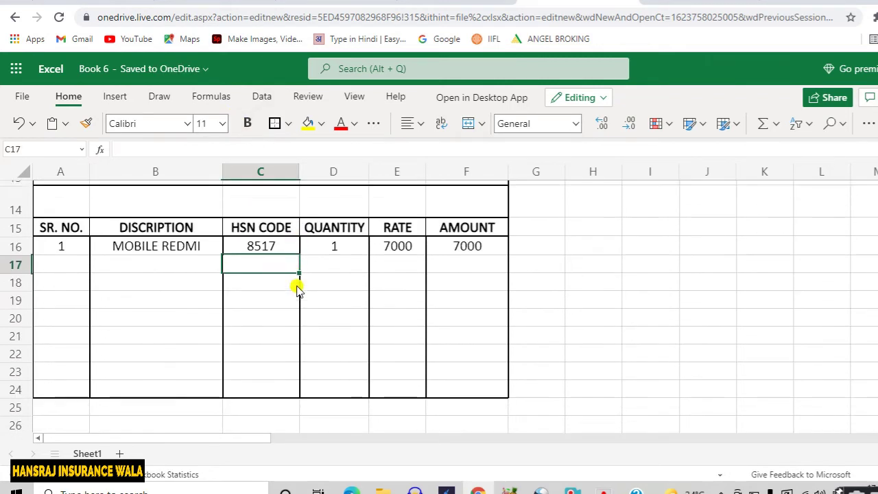
Apply borders to row 25 from A25 to F25.
drag(39, 381, 480, 384)
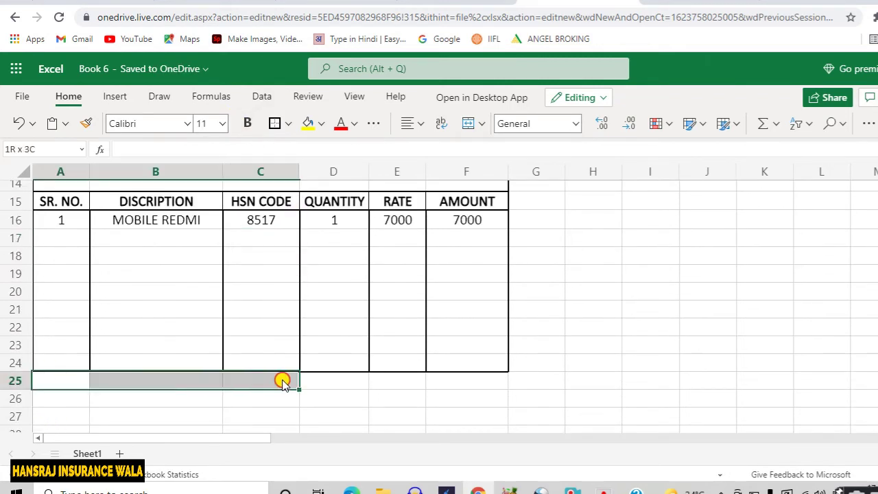
click(274, 123)
click(215, 401)
Enter TOTAL VALUE in E25 and make it bold at size 12.
click(393, 383)
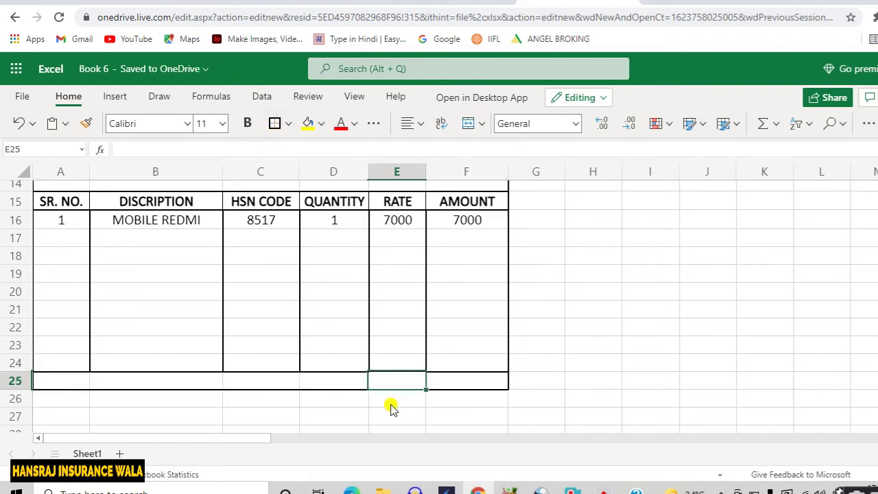
text(TOT)
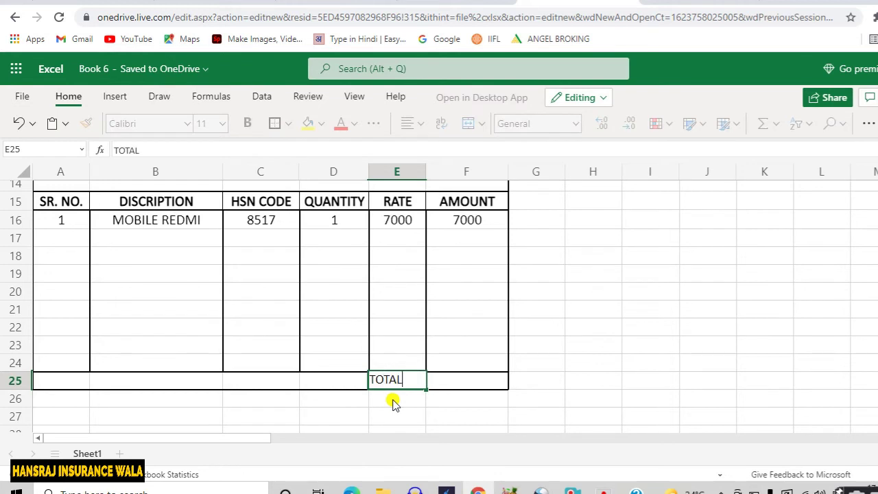
text(ALUE)
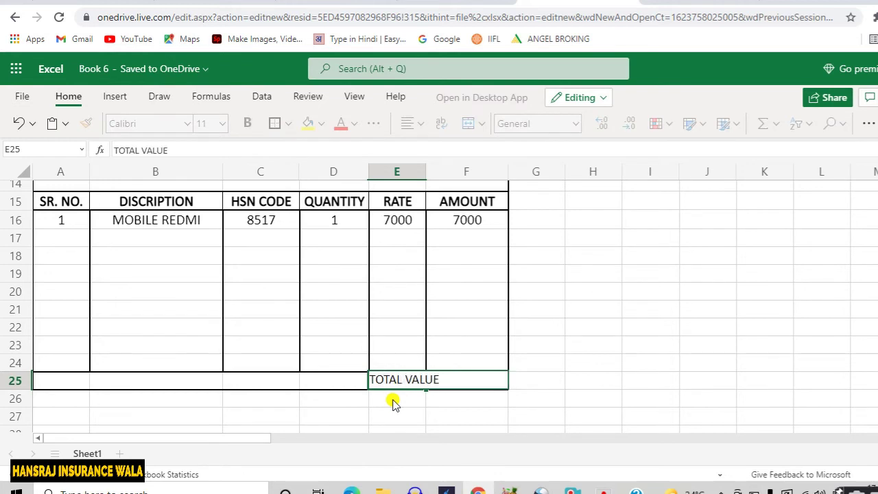
key(Return)
key(Return)
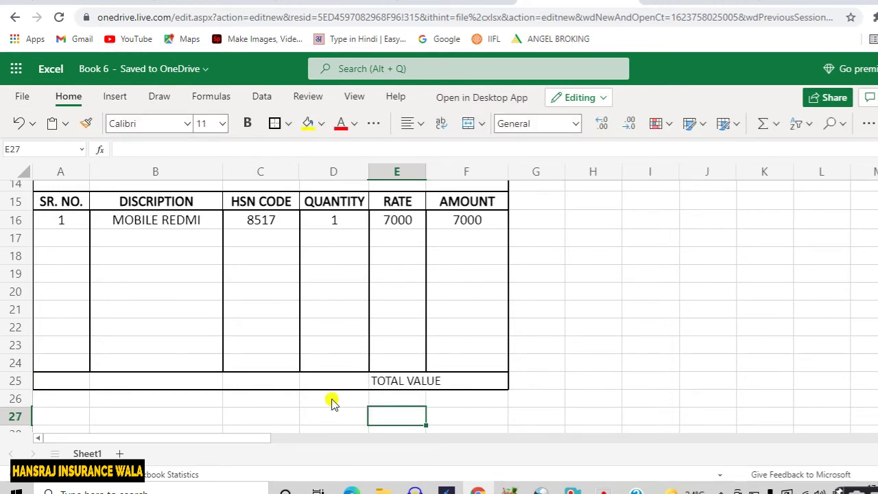
click(401, 382)
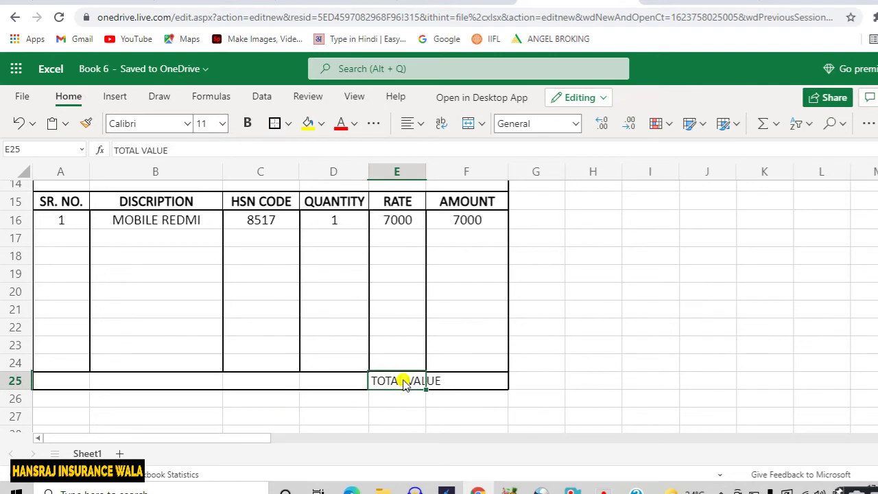
click(247, 123)
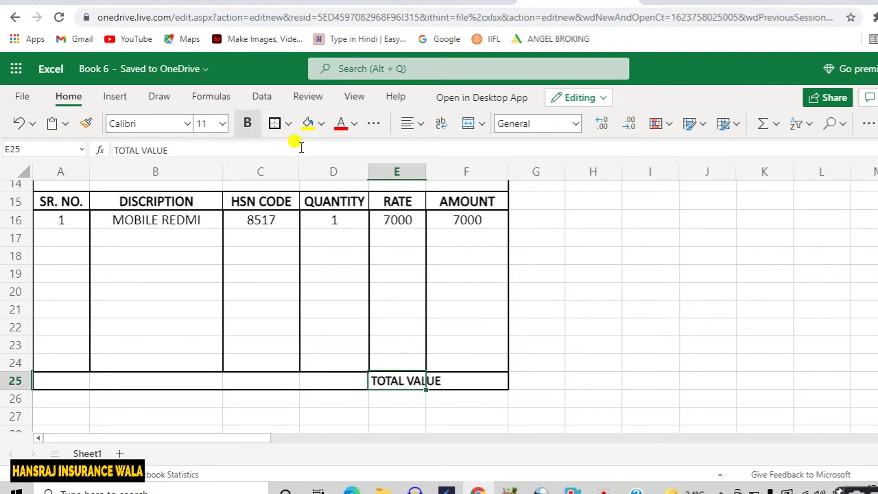
click(222, 124)
click(212, 229)
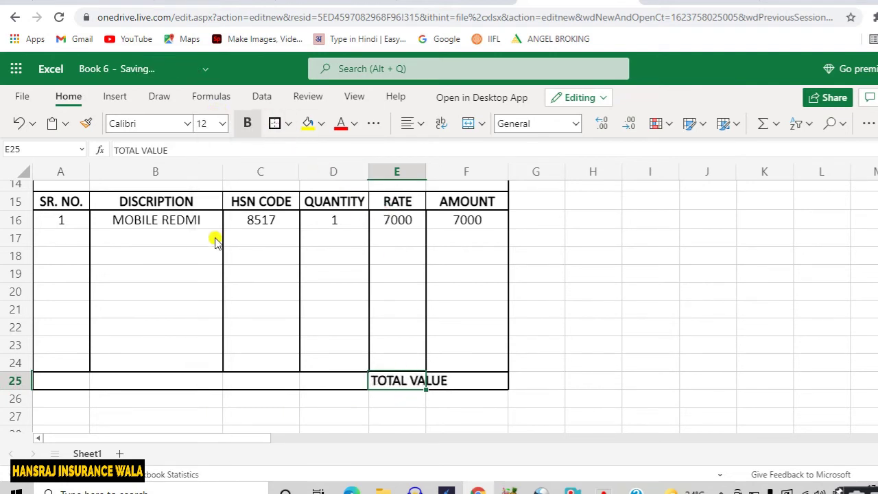
click(328, 414)
scroll(326, 405, down, 2)
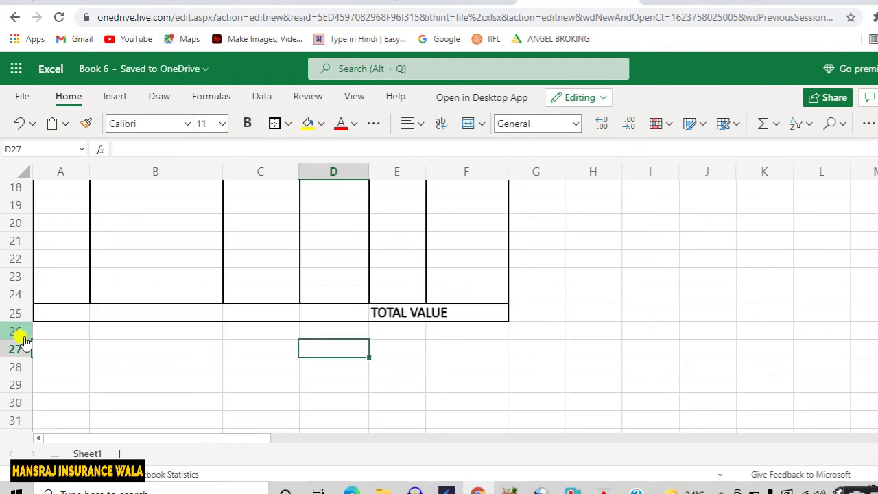
Make row 26 taller and merge A26 and B26 into one cell.
drag(21, 338, 22, 356)
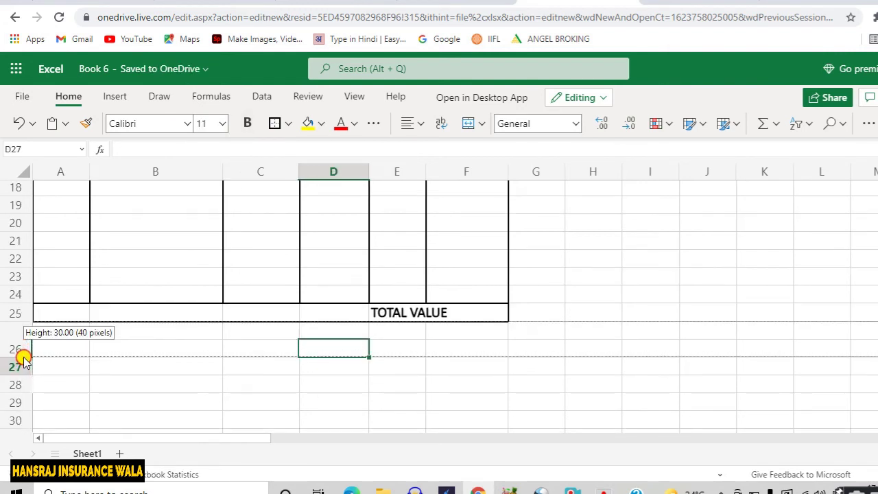
drag(72, 346, 165, 352)
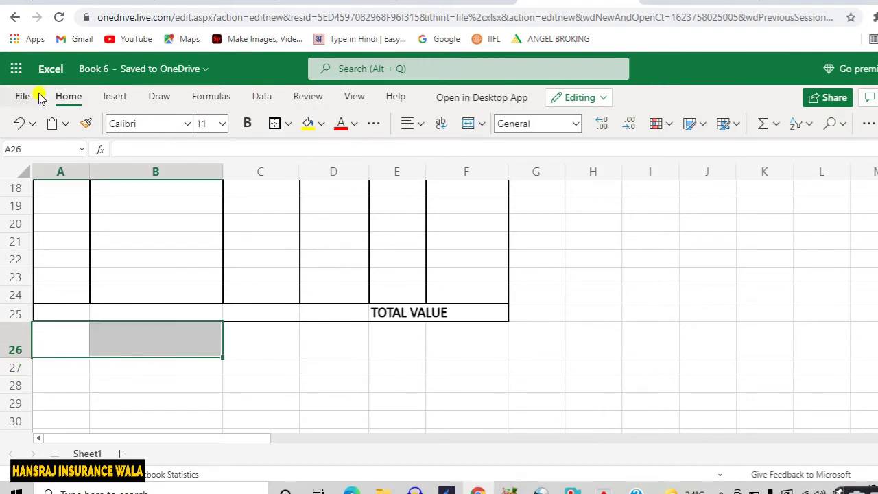
click(467, 126)
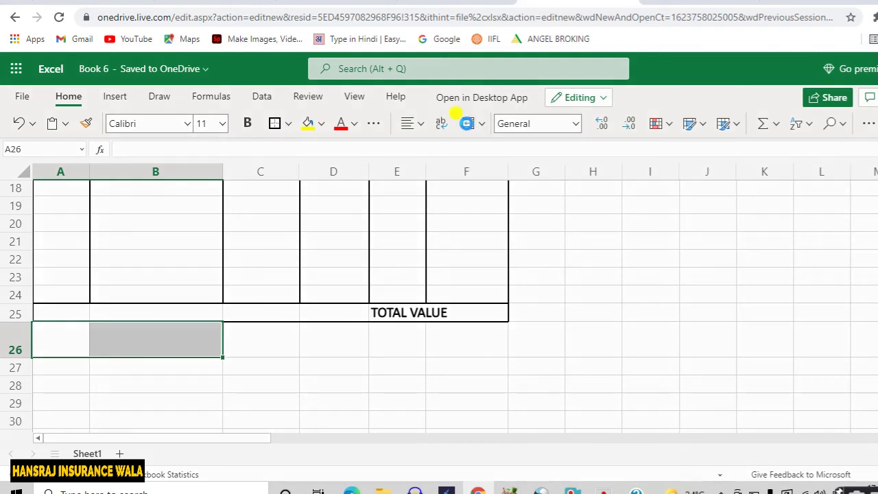
click(244, 364)
Add borders around merged A26:B26, C26:E26 and F26.
click(206, 349)
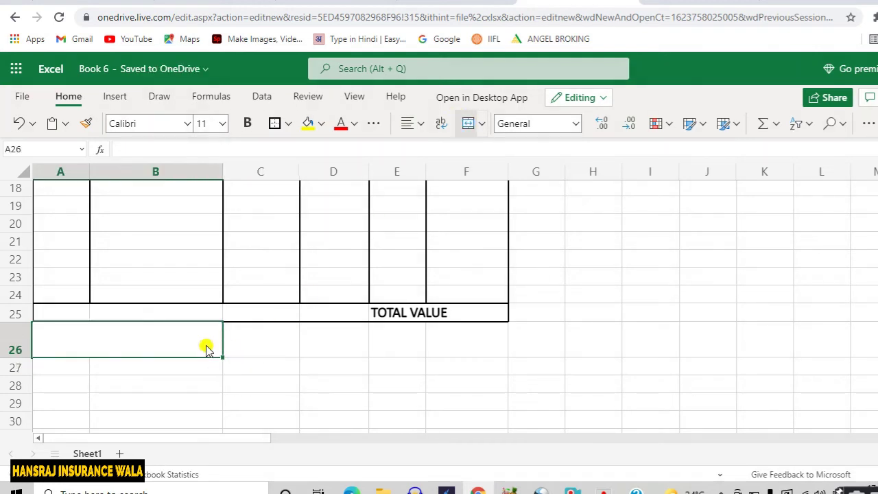
click(277, 125)
click(255, 353)
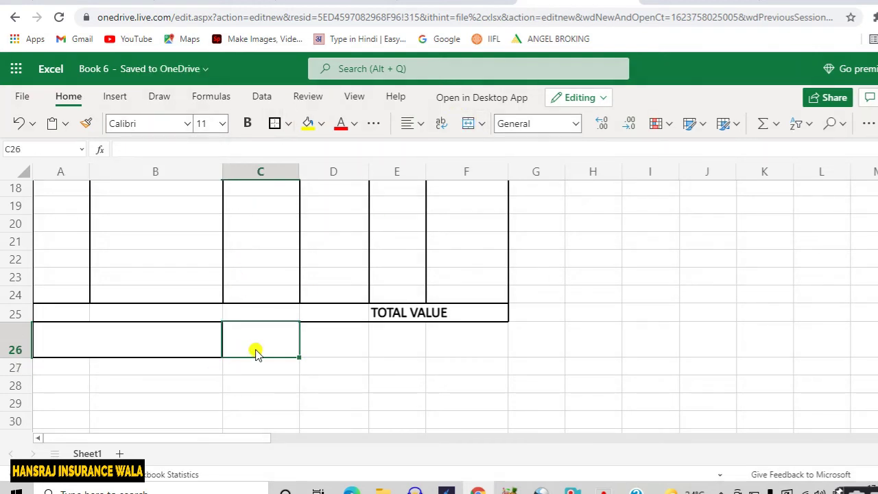
drag(254, 351, 386, 354)
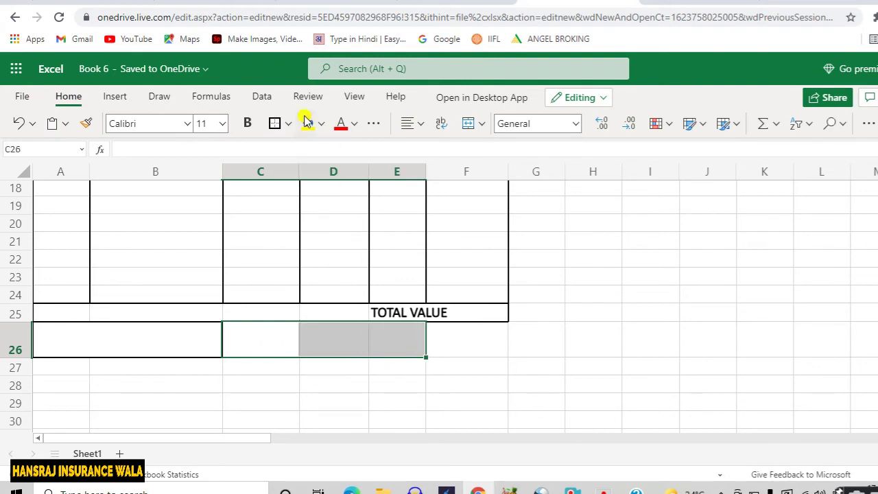
click(284, 127)
click(459, 337)
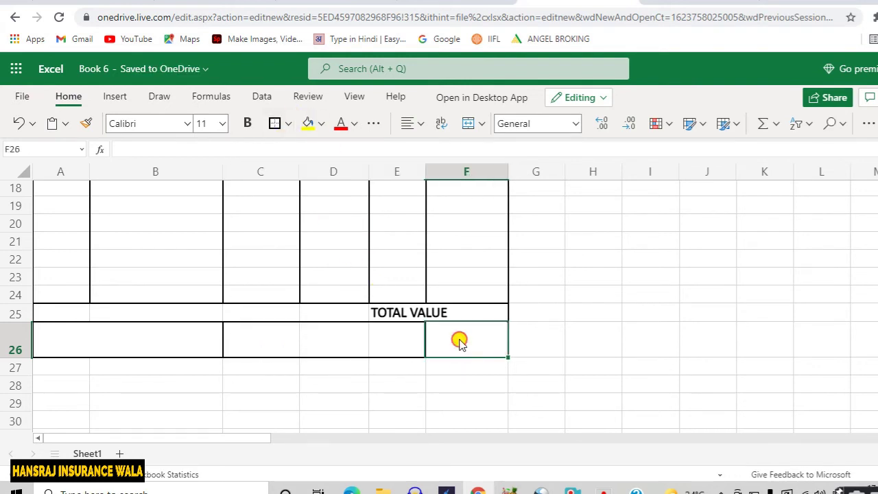
click(283, 126)
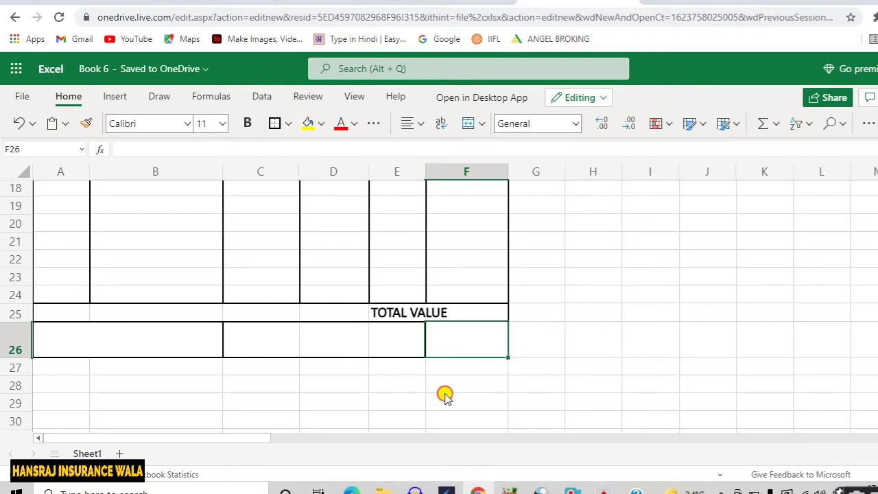
click(337, 340)
scroll(339, 307, up, 4)
scroll(338, 302, down, 2)
scroll(334, 288, down, 2)
scroll(333, 322, down, 1)
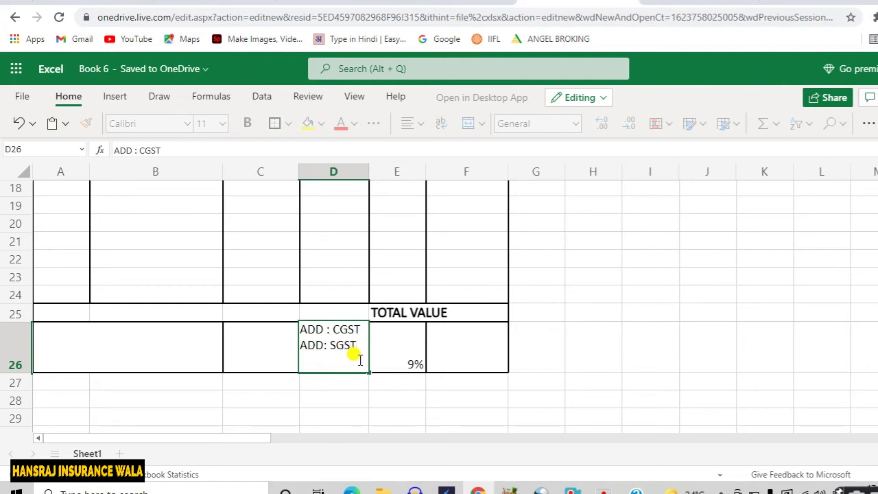
Centre the ADD : CGST / ADD: SGST labels in D26.
click(380, 353)
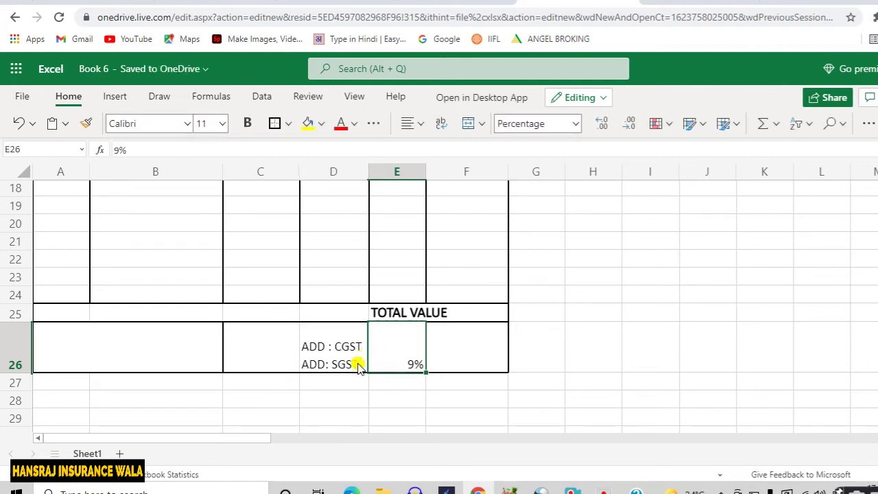
click(357, 363)
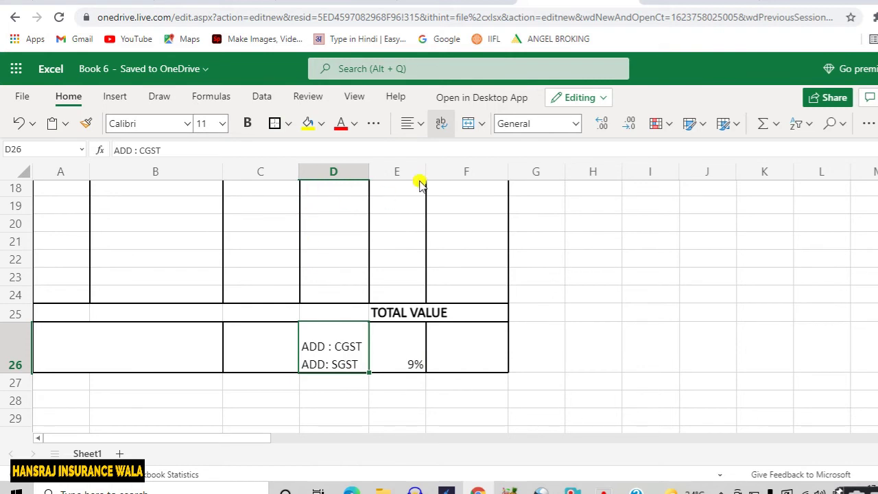
click(420, 124)
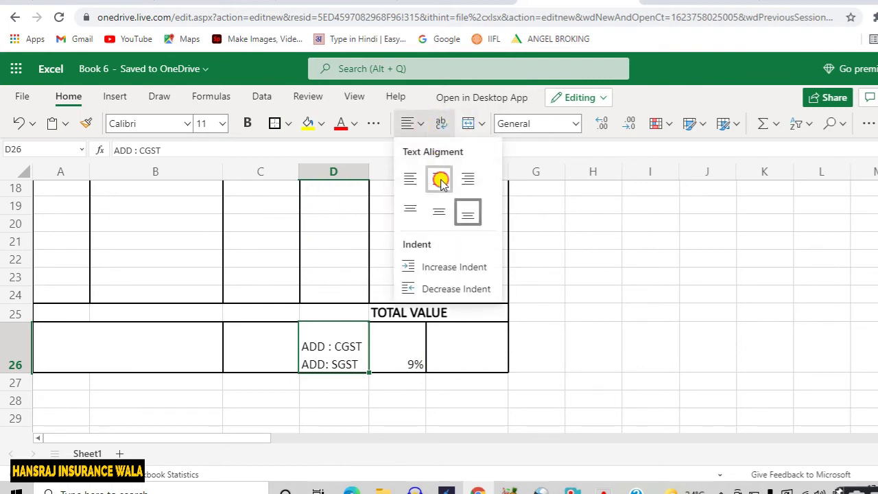
click(440, 179)
click(402, 401)
Enter 9% twice in E26 for CGST and SGST, and shrink row 26 to height 33.
double_click(401, 353)
text(9)
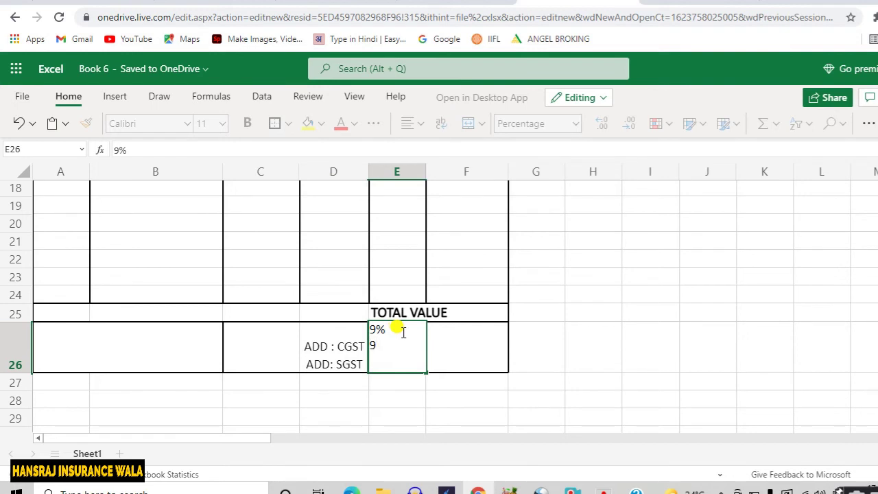
click(451, 346)
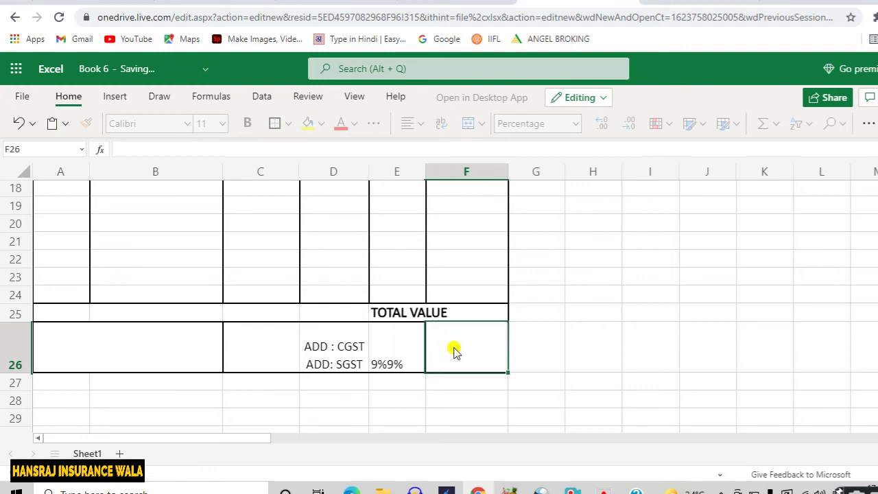
drag(15, 373, 15, 369)
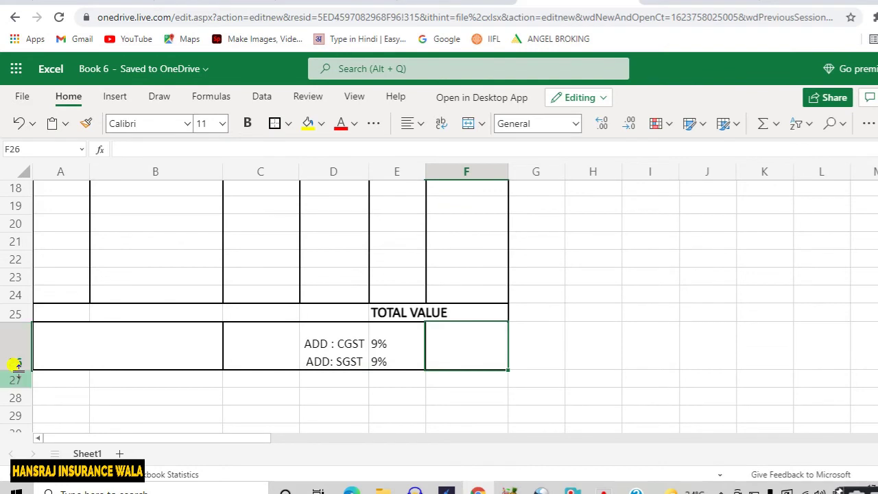
drag(17, 374, 16, 364)
scroll(423, 324, down, 2)
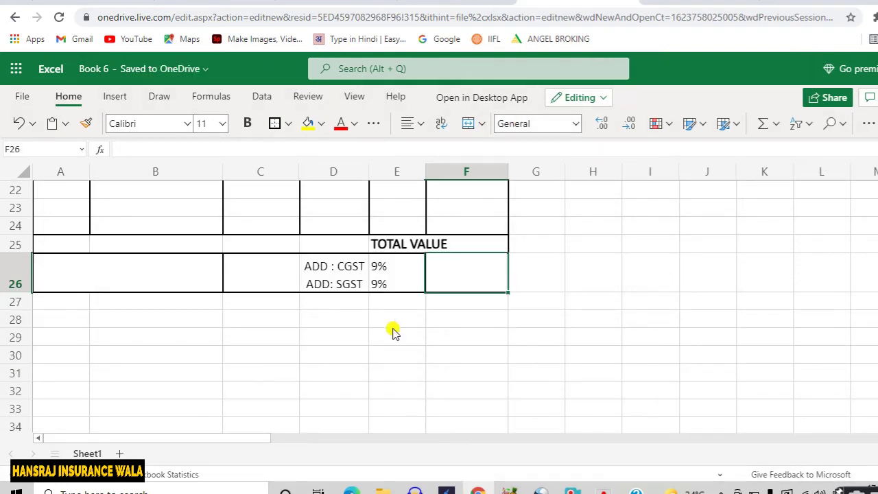
Border row 27 across A–F and enter GRANT TOTAL in E27.
drag(64, 301, 466, 302)
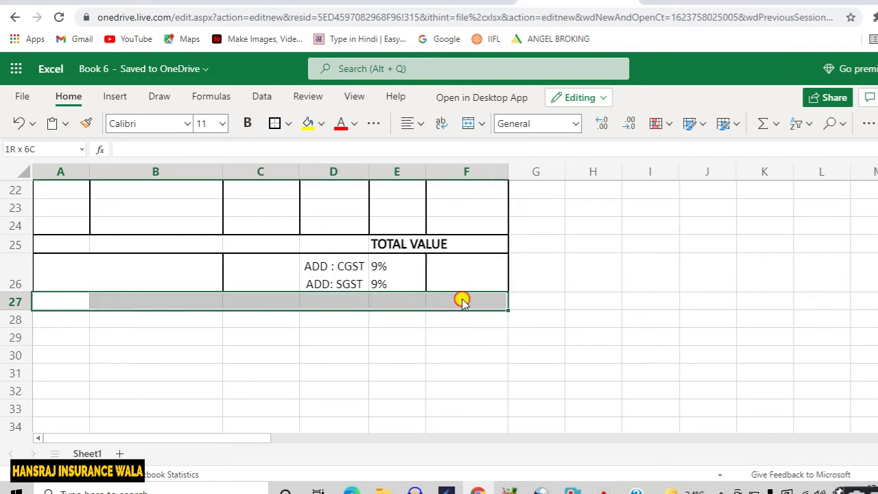
click(275, 124)
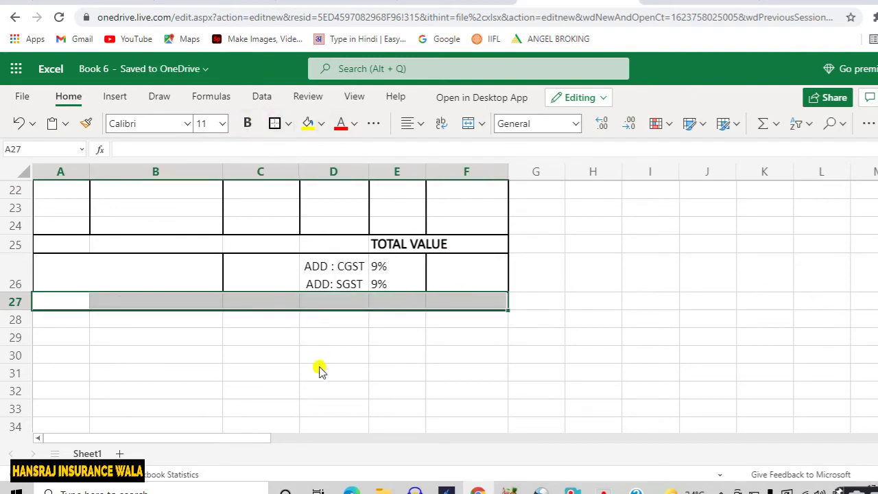
click(382, 367)
click(391, 306)
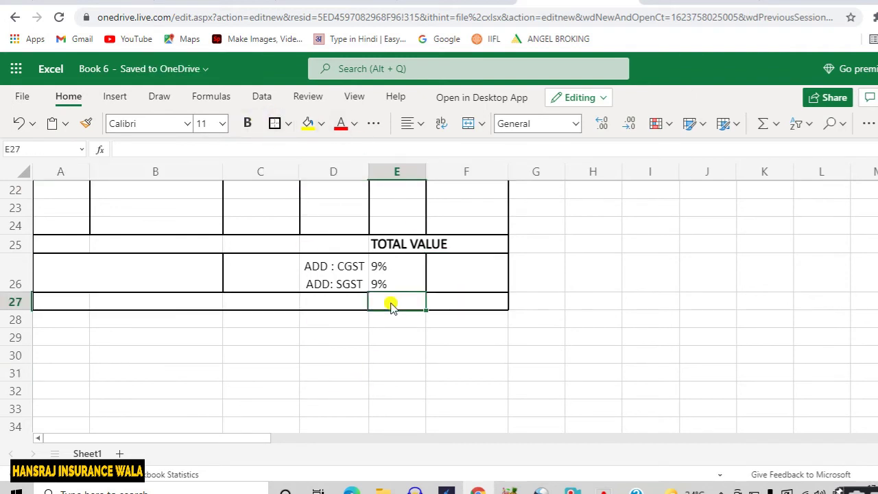
text(GRAN)
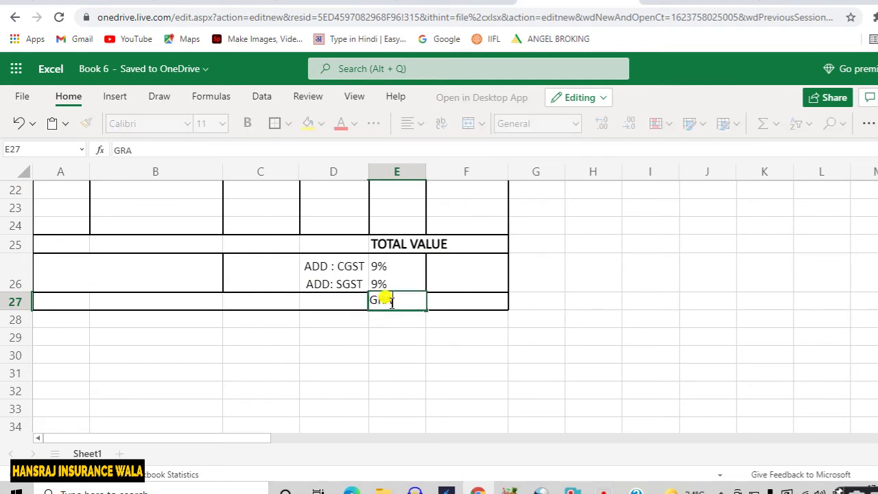
text(T TOTAL)
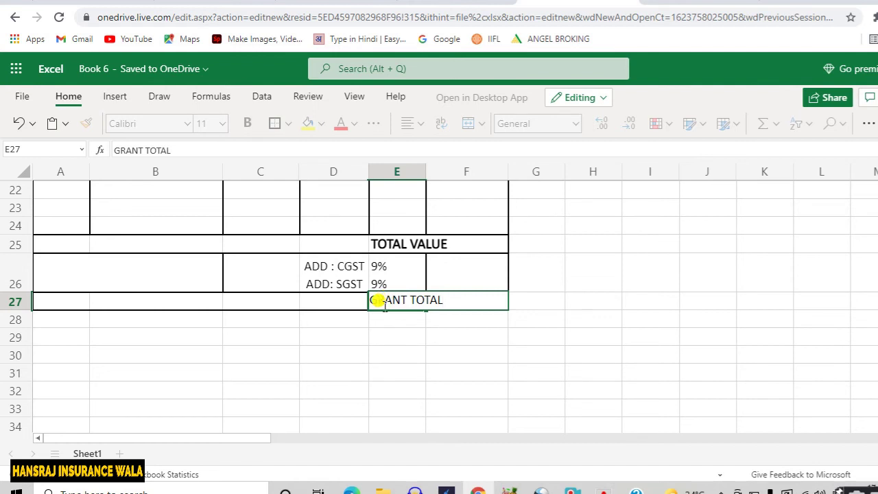
click(384, 332)
Make GRANT TOTAL bold at font size 12.
click(402, 304)
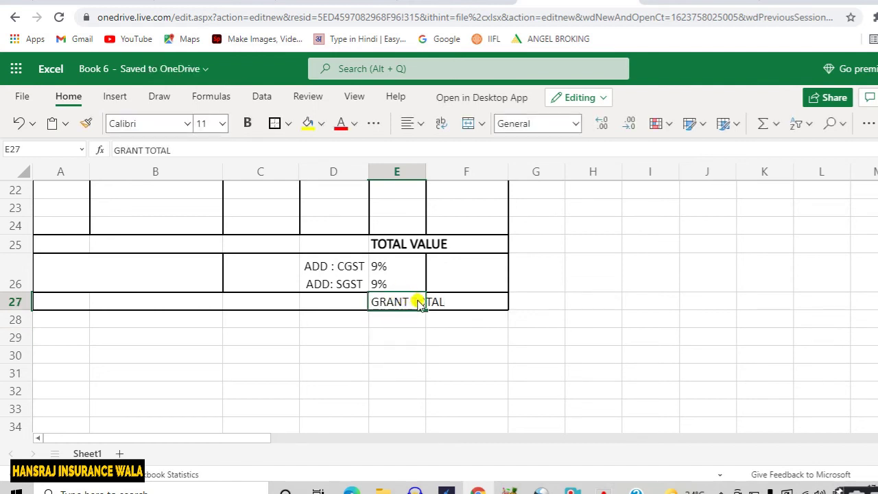
click(247, 122)
click(221, 124)
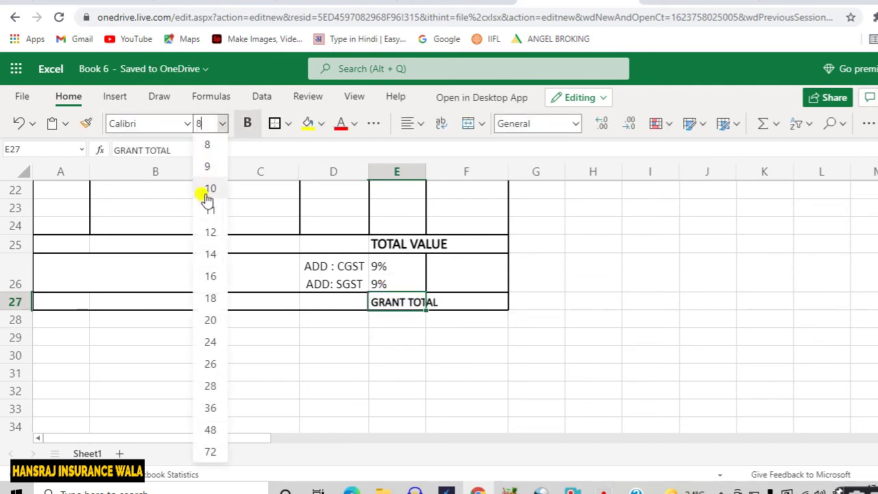
click(205, 235)
click(394, 355)
Set the tax and total label block D25:E27 to bold size 12.
mouse_move(412, 301)
mouse_down()
mouse_move(347, 267)
mouse_move(378, 251)
mouse_move(359, 245)
mouse_move(333, 261)
mouse_move(418, 312)
mouse_up()
click(435, 356)
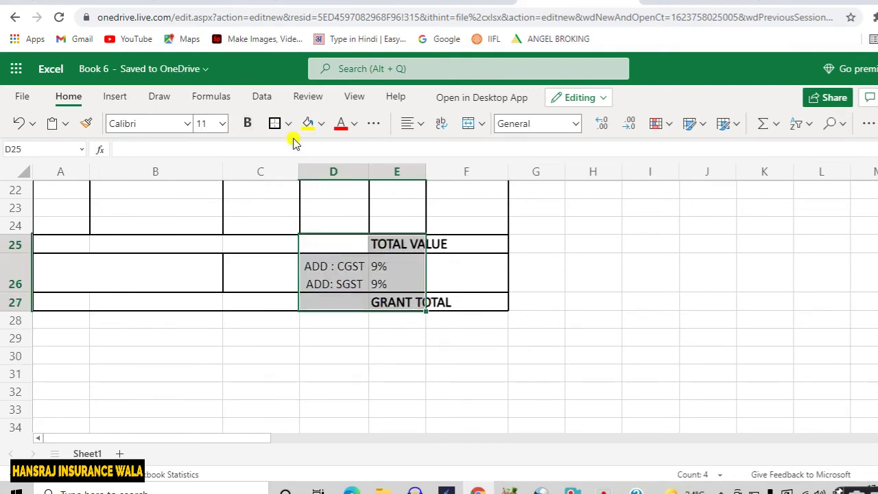
click(220, 128)
click(215, 229)
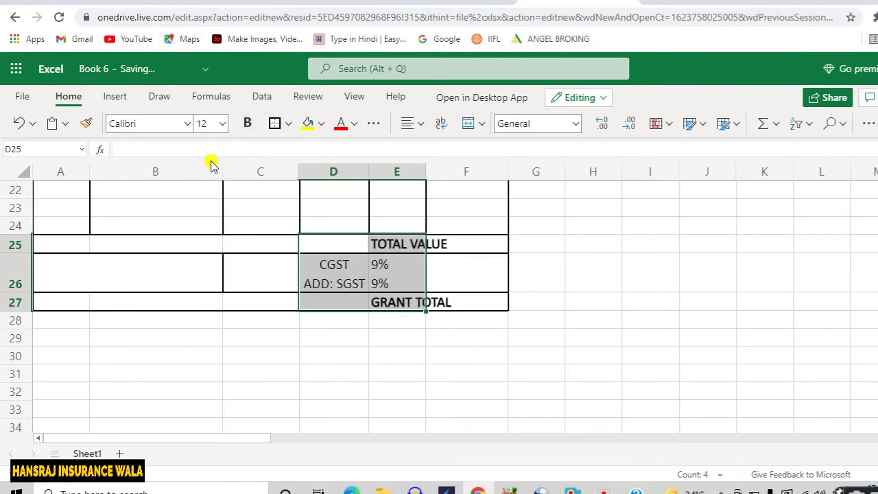
click(248, 123)
click(388, 382)
Right-align GRANT TOTAL in E27.
click(393, 304)
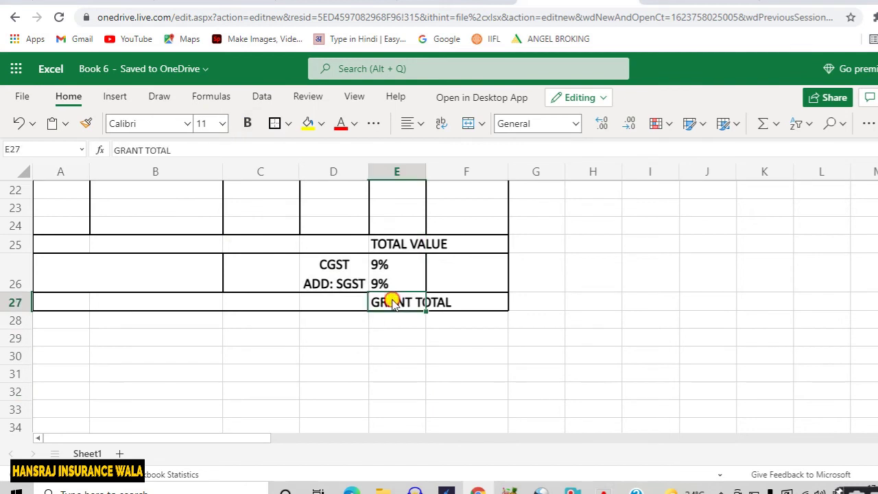
click(420, 124)
click(466, 197)
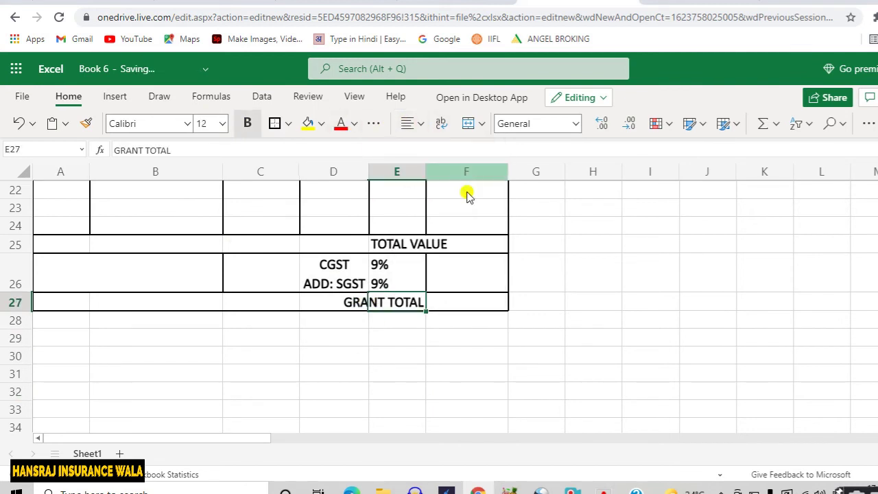
click(398, 373)
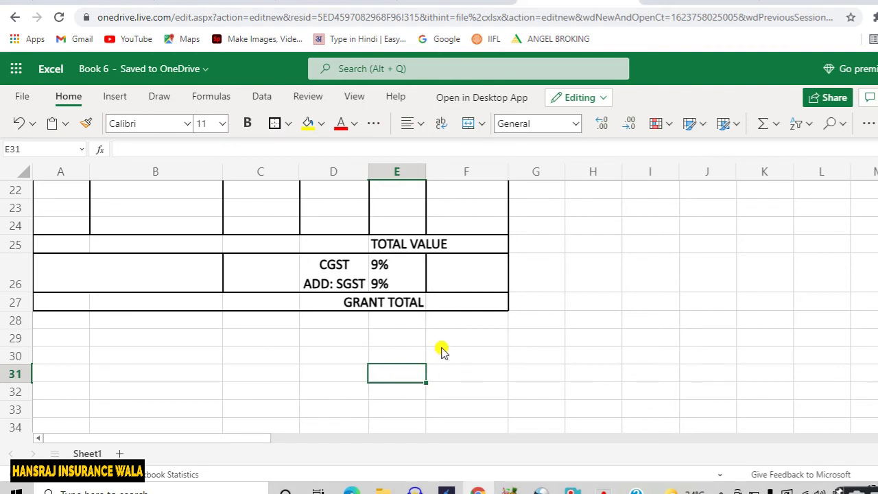
scroll(439, 343, up, 2)
click(421, 310)
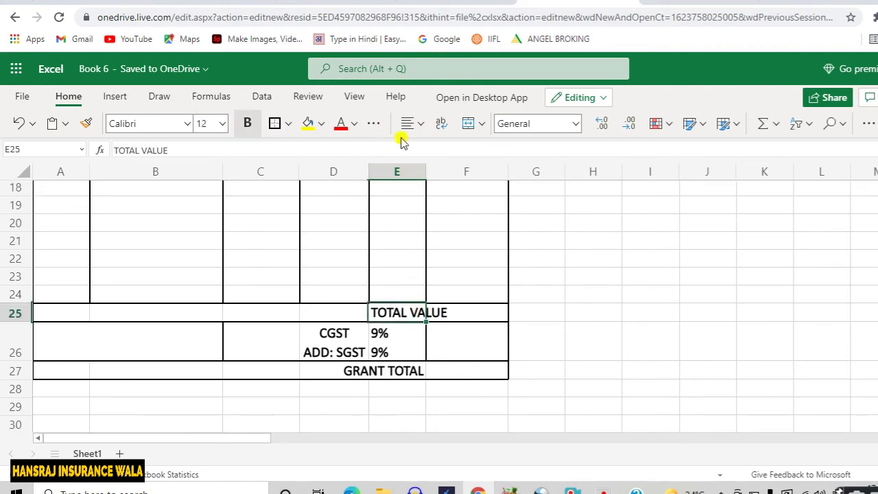
Right-align TOTAL VALUE in E25.
click(420, 124)
click(462, 172)
click(413, 427)
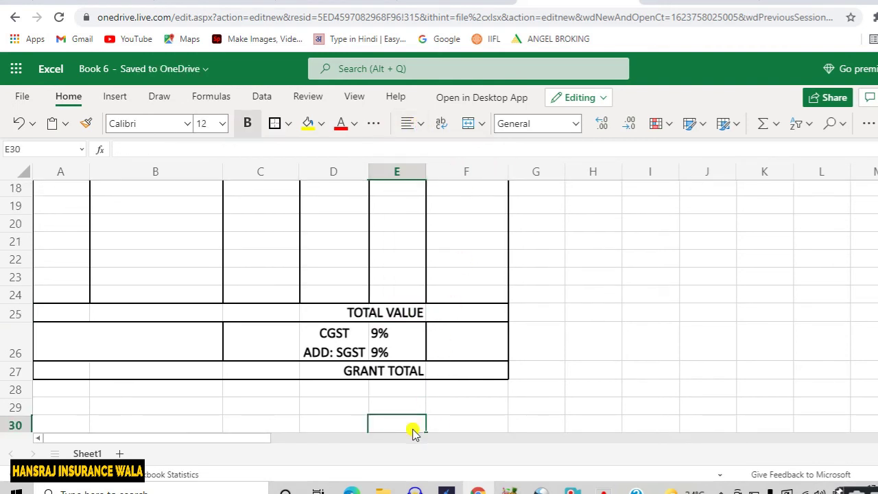
Enter 'AMOUNT IN WORDS :' in A30 and make it bold, size 12.
scroll(313, 363, down, 4)
click(77, 291)
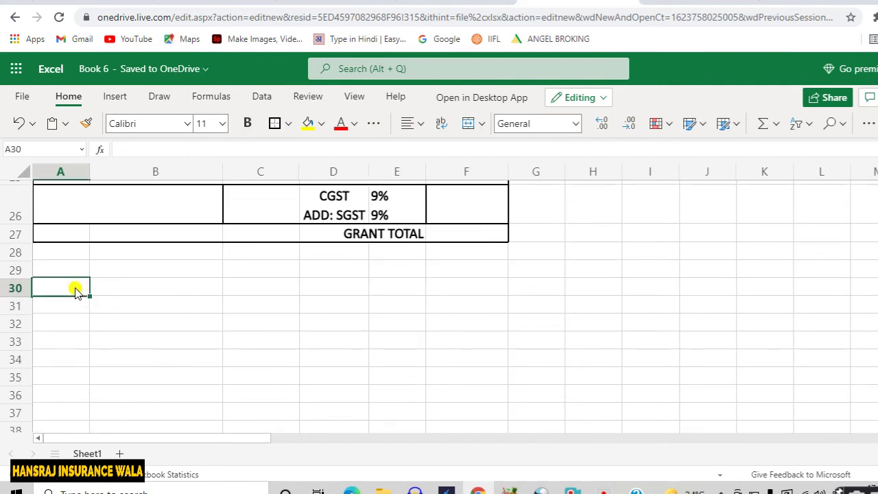
text(AMOUN)
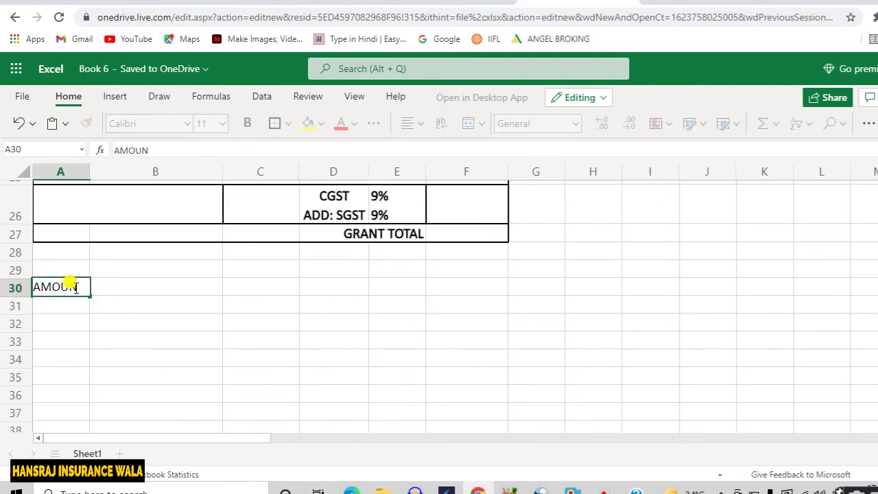
text(T IN WORDS :)
key(ctrl+Return)
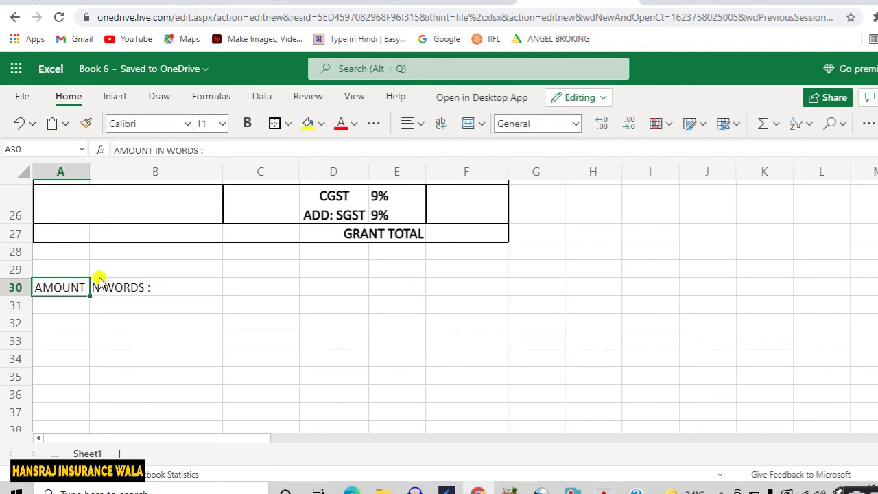
click(221, 123)
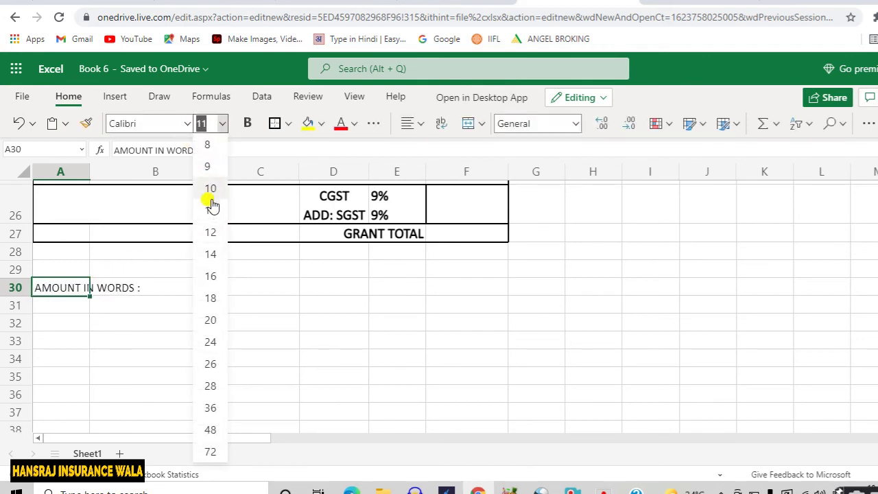
click(212, 231)
click(248, 123)
Enter 'FOR MRHANSRAJ STORE' in E32 and make it bold, size 12.
click(413, 324)
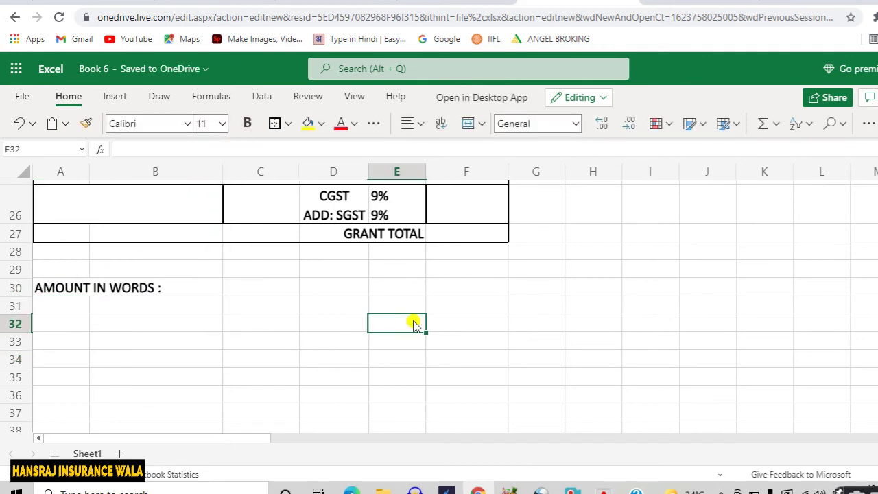
text(FOR M)
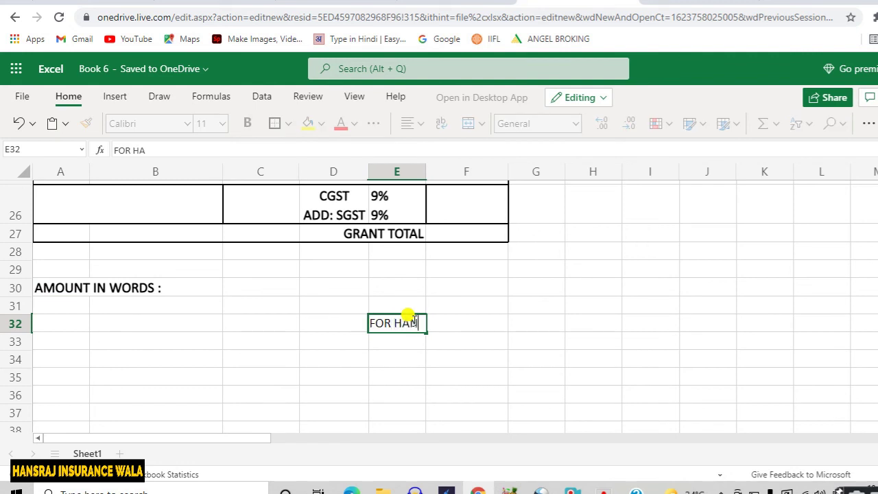
text(RHA)
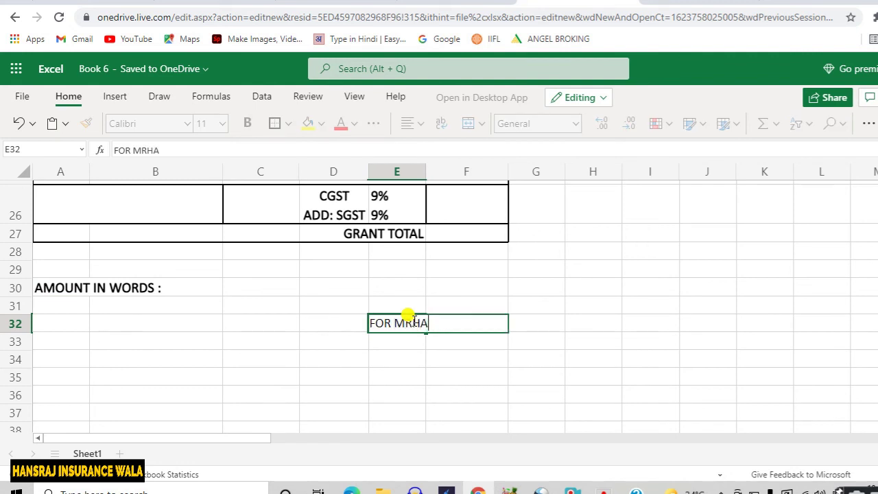
text(NSRAJ STORE)
key(ctrl+Return)
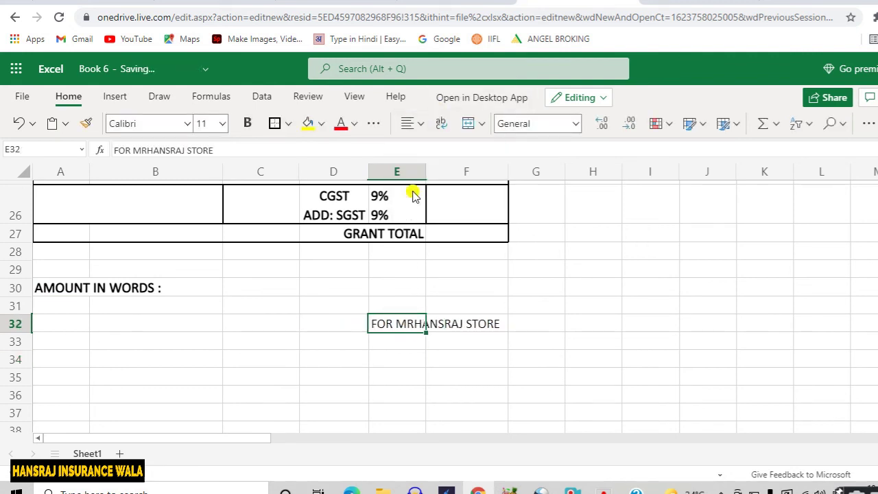
click(447, 378)
click(399, 324)
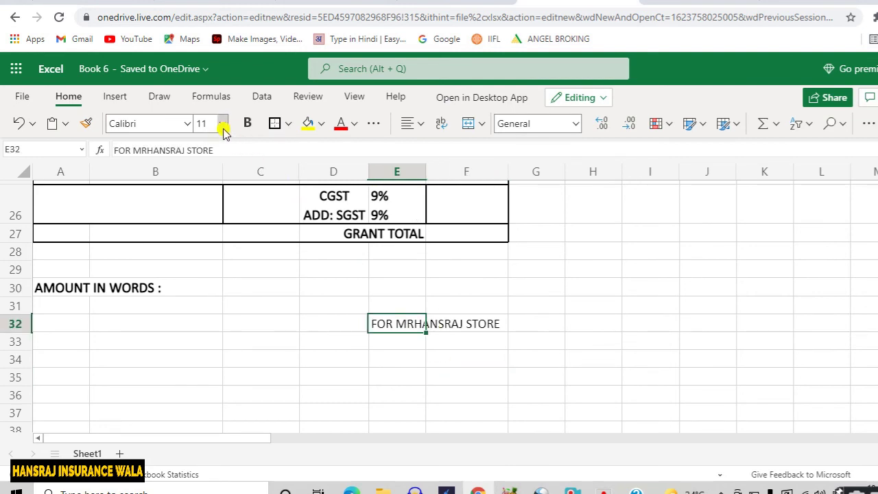
click(223, 126)
click(209, 231)
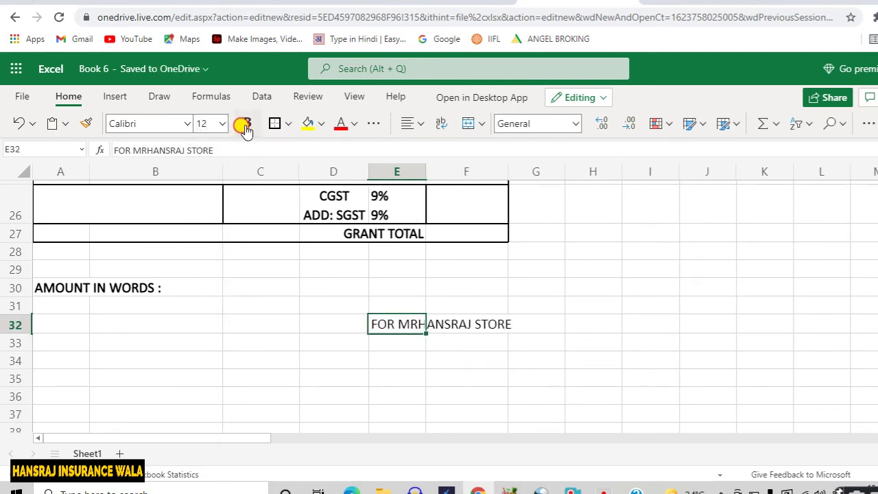
click(245, 128)
Enter 'AUTORISE SIGNATURE' in E35.
click(415, 392)
click(379, 374)
text(AUD)
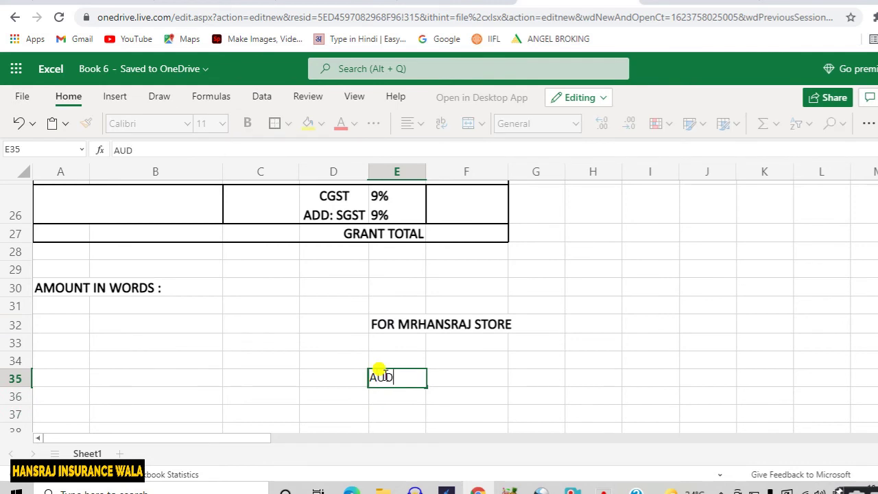
key(BackSpace)
text(TORISE SIGNATURE)
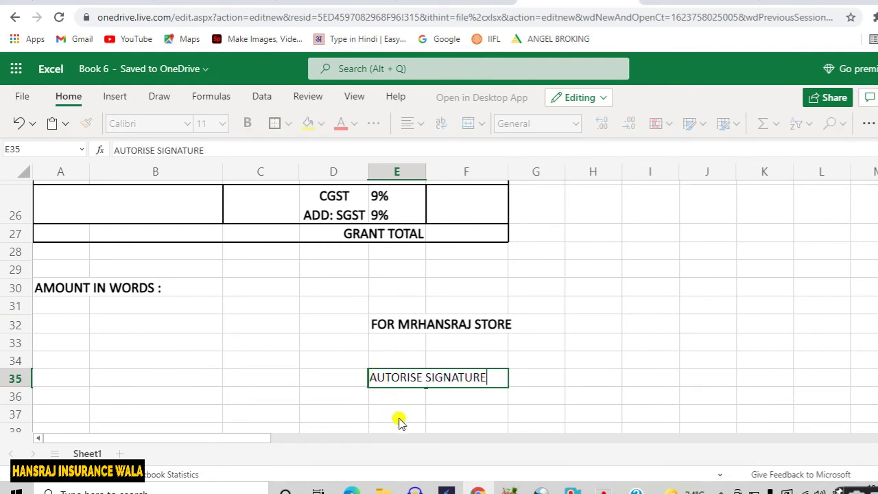
click(455, 416)
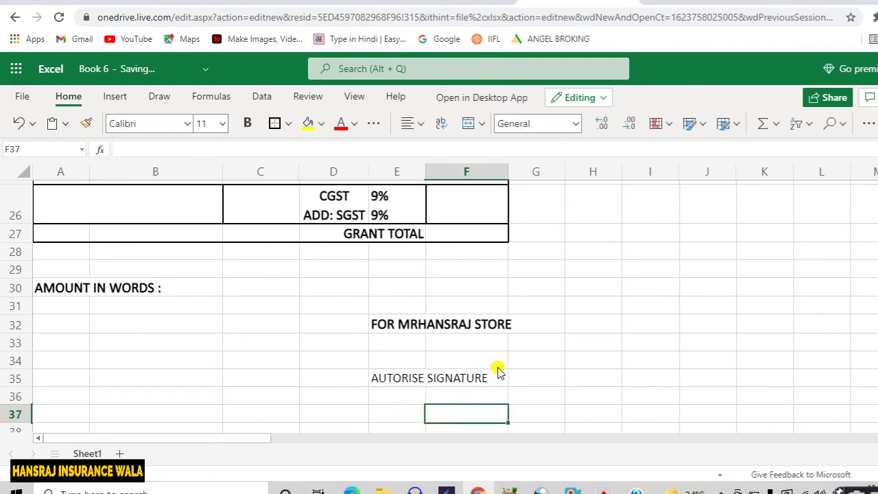
Format AUTORISE SIGNATURE as bold, size 12 and right-aligned.
click(493, 378)
click(397, 376)
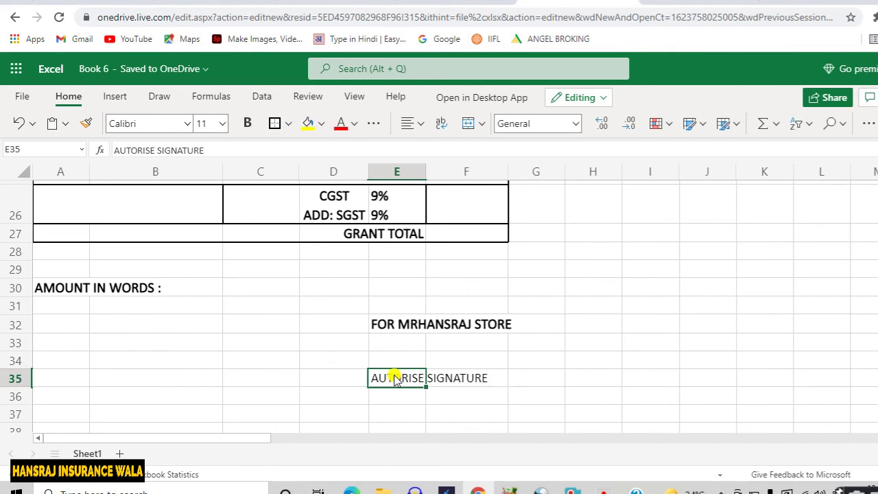
click(222, 124)
click(210, 229)
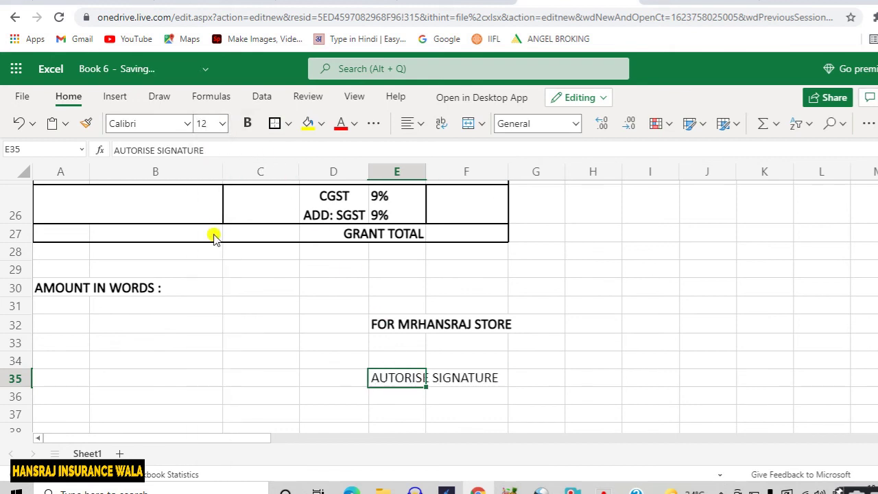
click(247, 124)
click(476, 424)
click(417, 380)
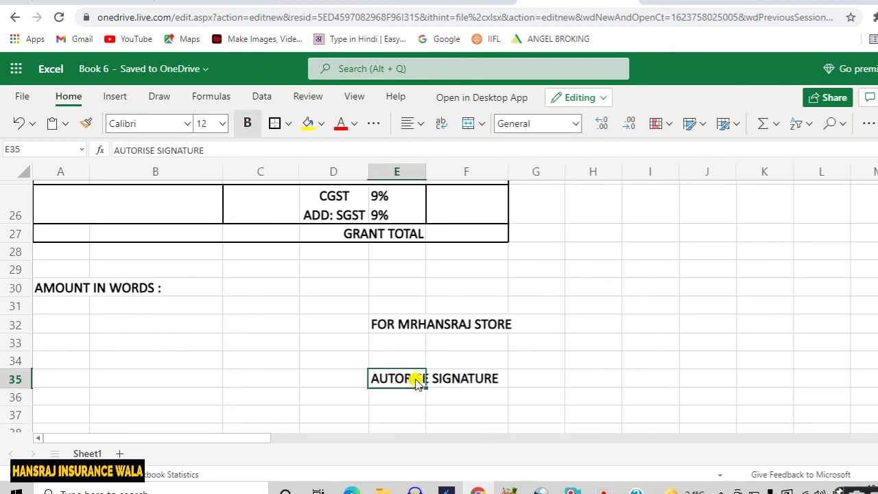
click(411, 123)
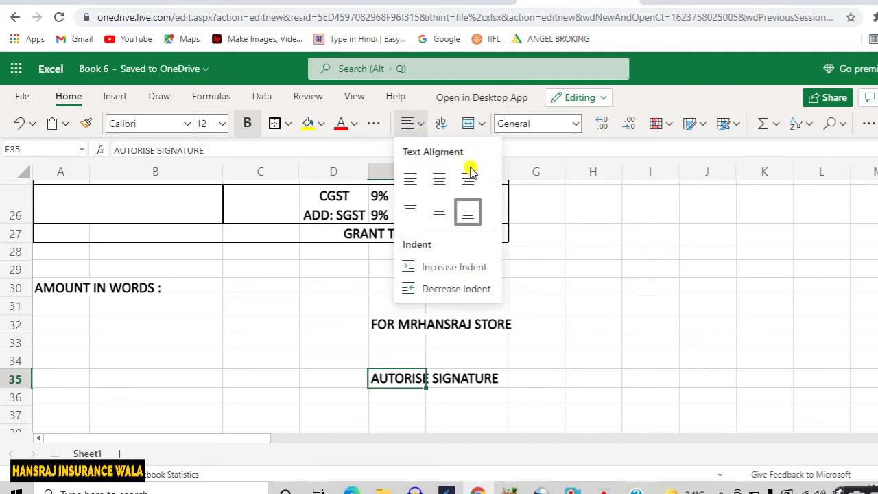
click(470, 177)
click(461, 396)
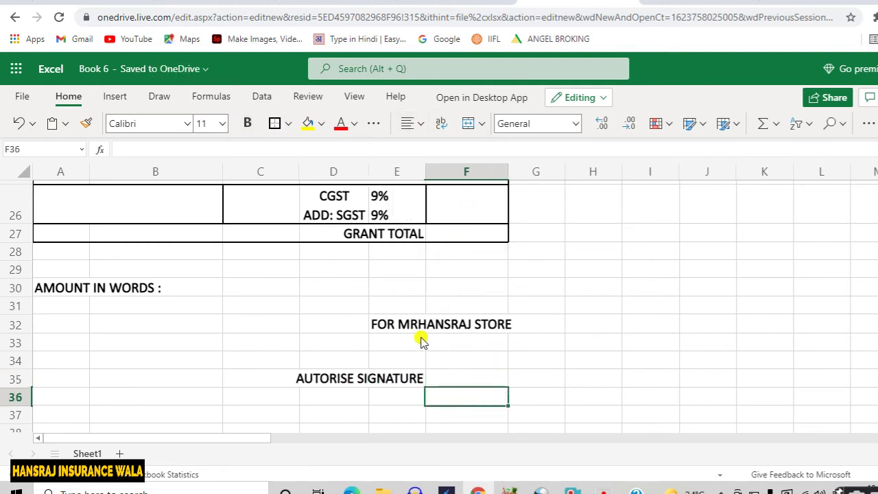
scroll(470, 310, up, 3)
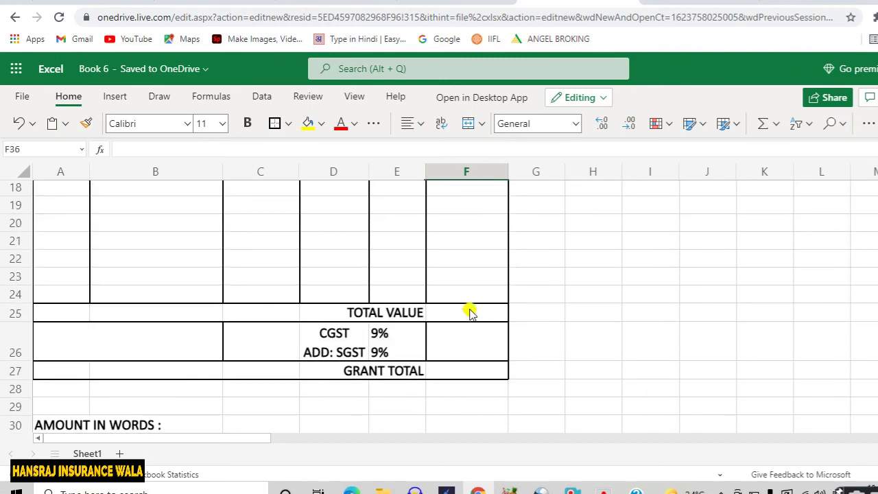
scroll(471, 310, up, 5)
scroll(471, 312, up, 1)
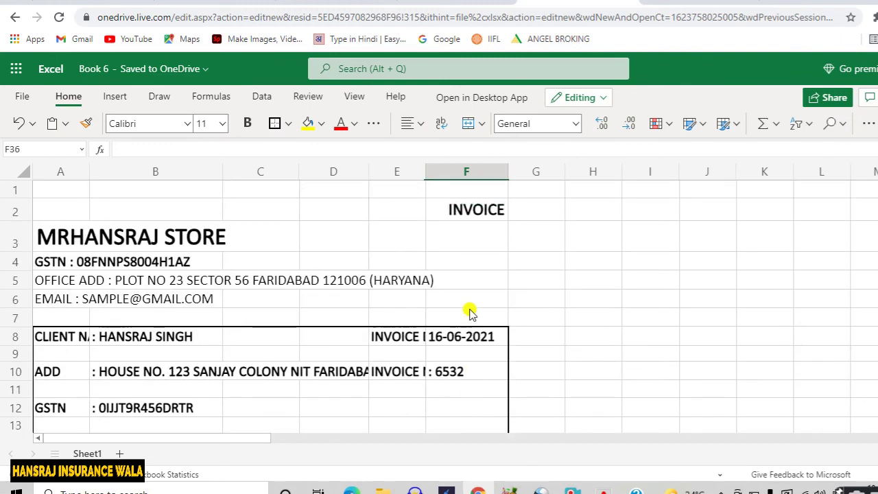
Preview the invoice as a printable PDF, cancel, then make row 24 about 123.75 tall.
click(22, 96)
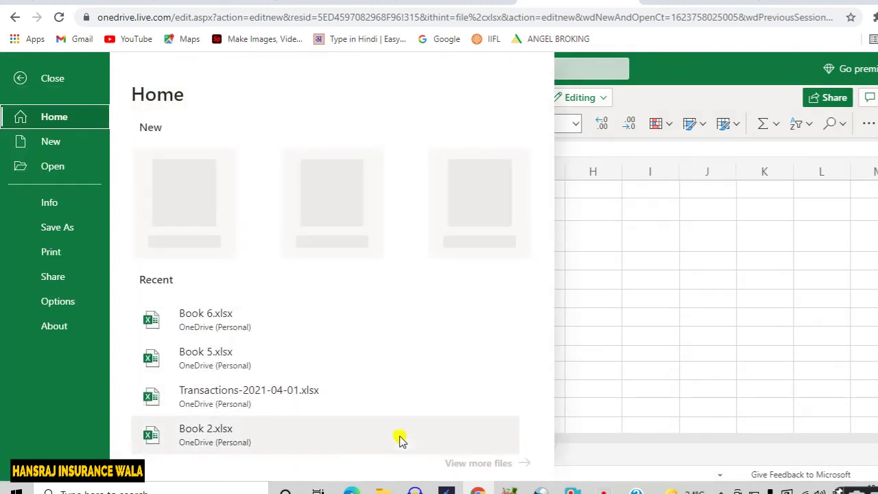
click(51, 252)
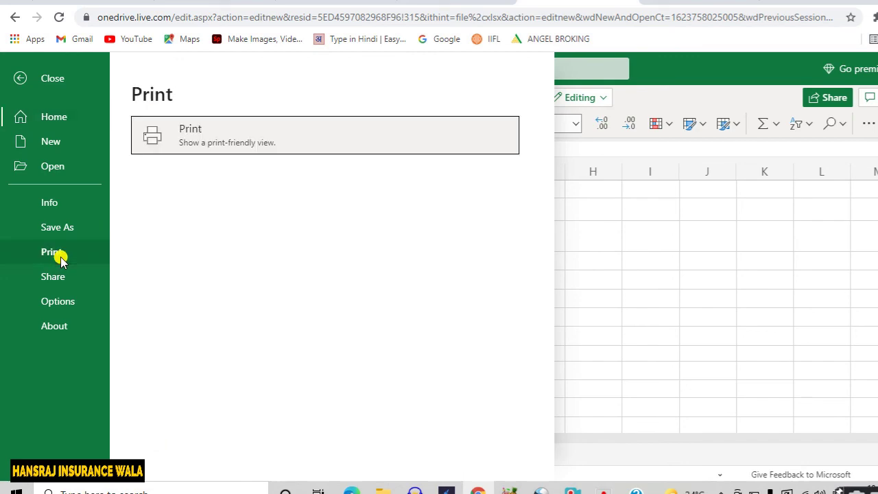
click(192, 132)
click(619, 376)
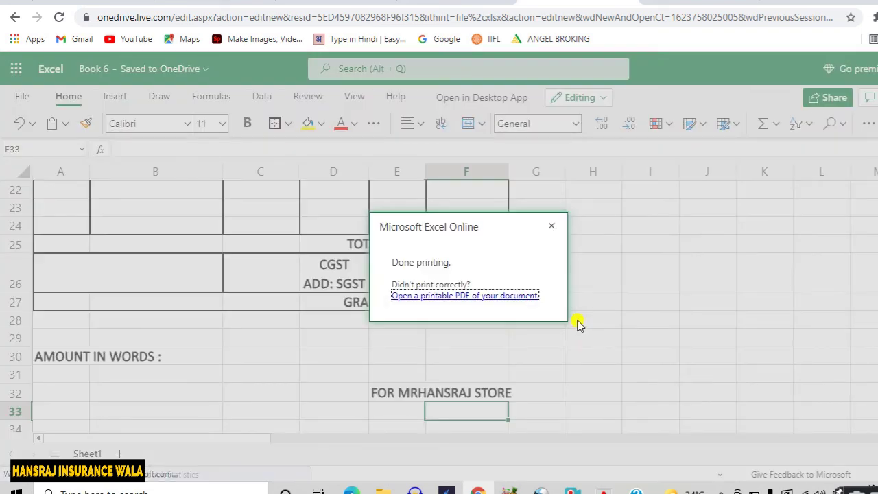
click(530, 296)
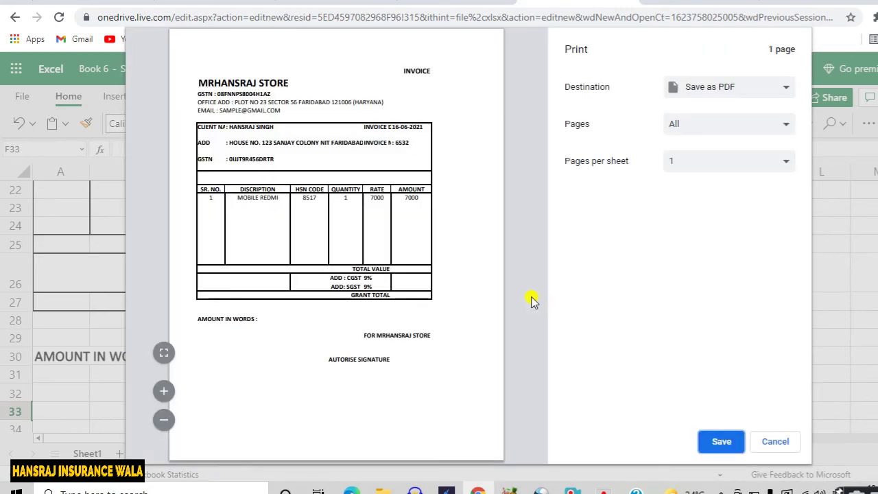
key(Escape)
drag(10, 313, 7, 367)
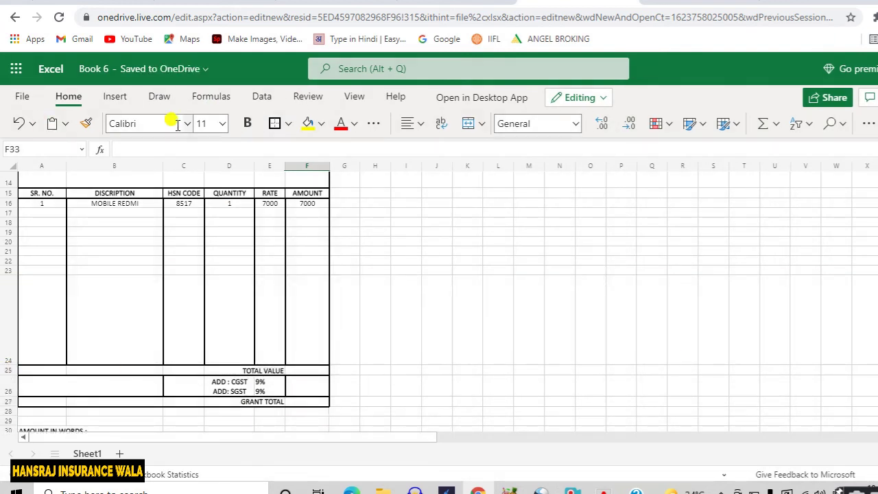
Widen column E so INVOICE DATE and INVOICE NO fit.
scroll(230, 198, up, 1)
scroll(236, 202, up, 3)
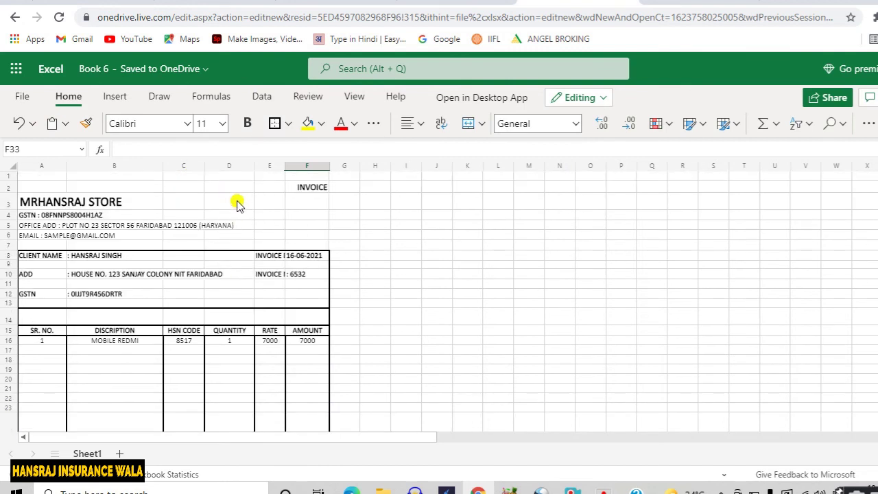
drag(284, 166, 304, 166)
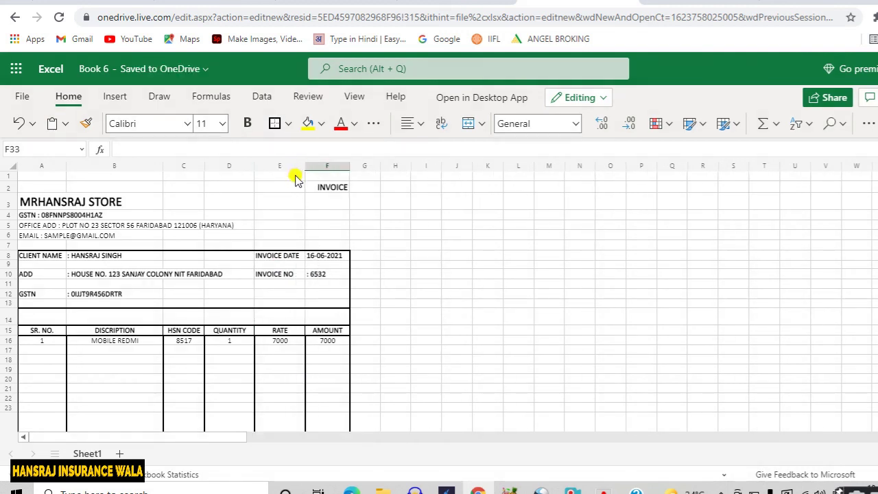
Change the date in F8 to read ': 16-06-2021'.
double_click(307, 256)
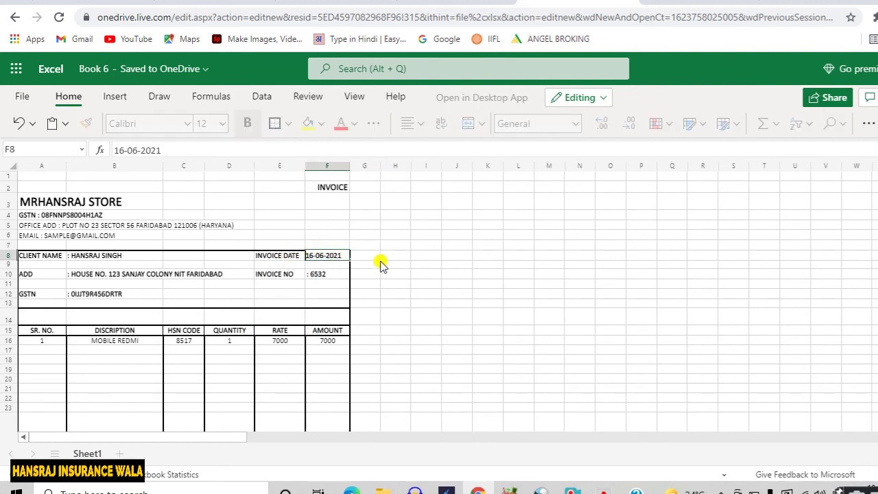
text(:)
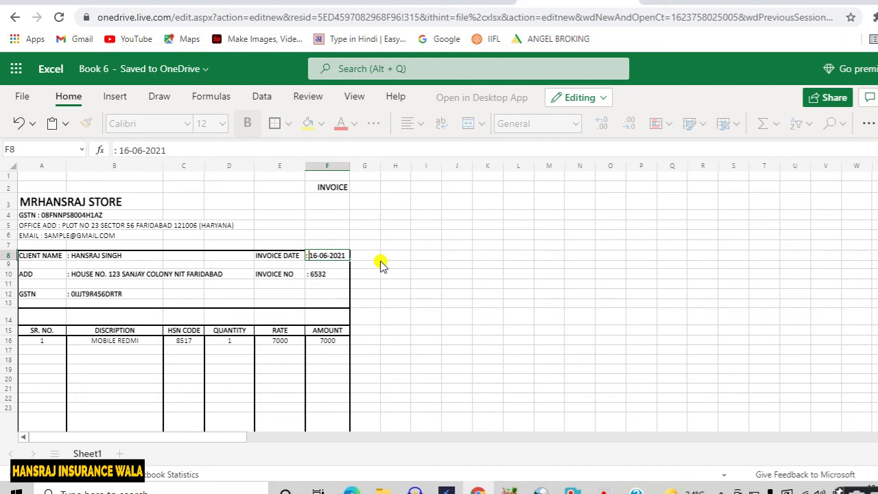
click(398, 303)
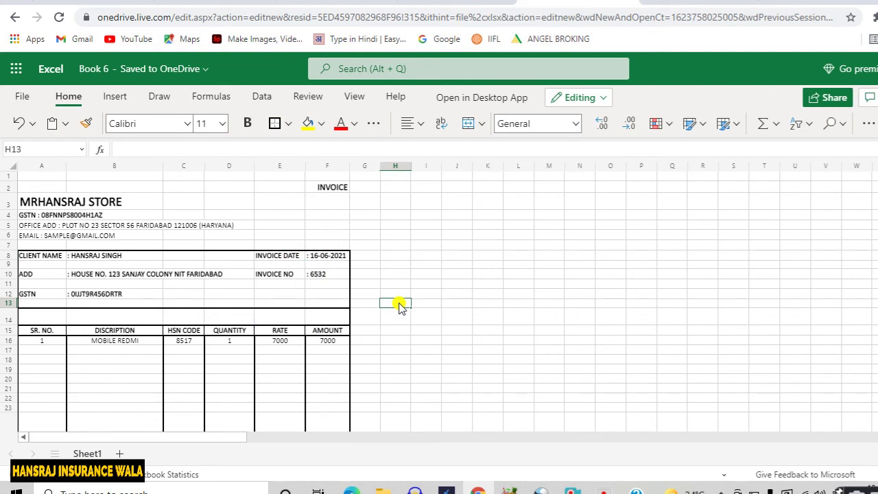
click(408, 391)
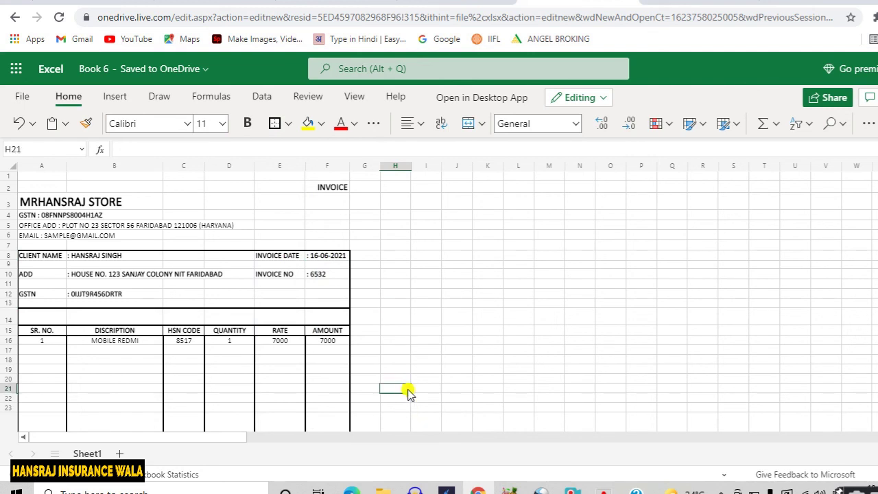
scroll(382, 372, down, 5)
scroll(362, 374, down, 3)
scroll(362, 373, down, 1)
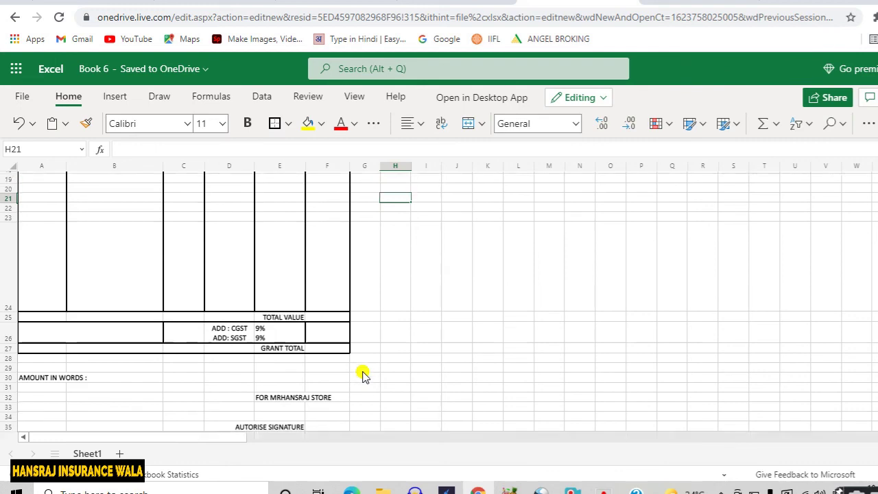
scroll(363, 375, down, 1)
scroll(362, 374, up, 8)
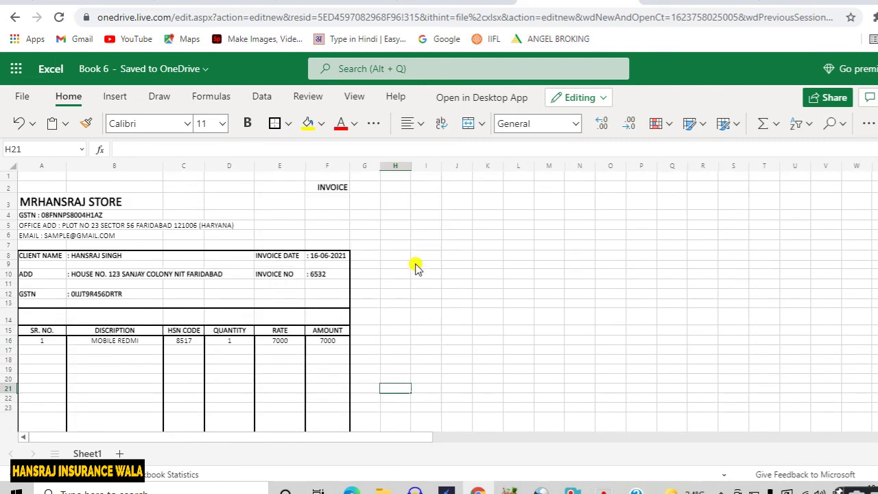
Print the active invoice sheet in portrait on Letter paper, all columns on one page.
click(20, 96)
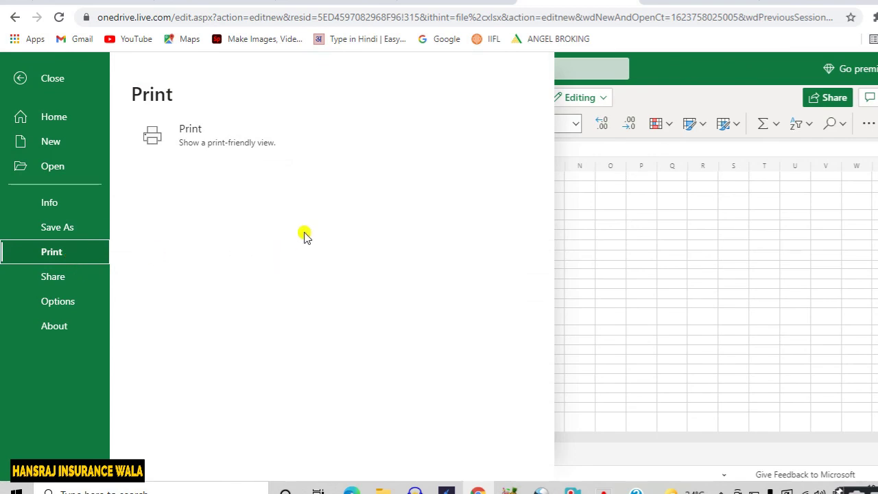
click(266, 142)
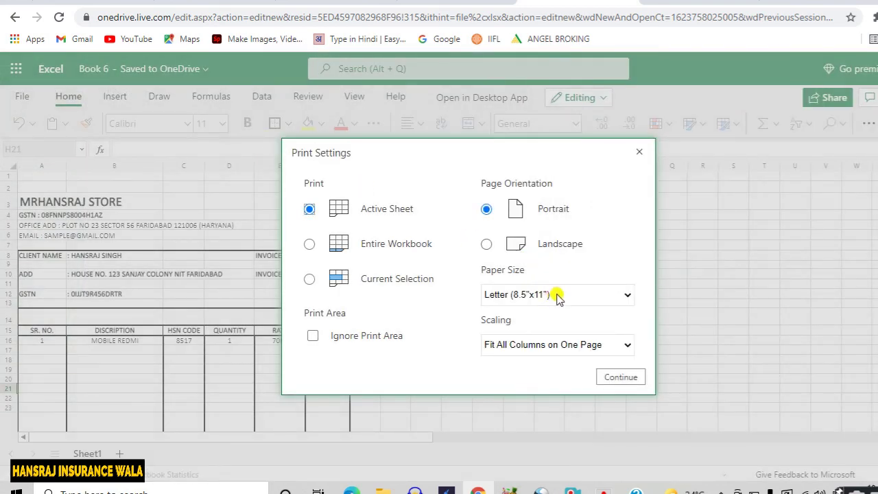
click(619, 378)
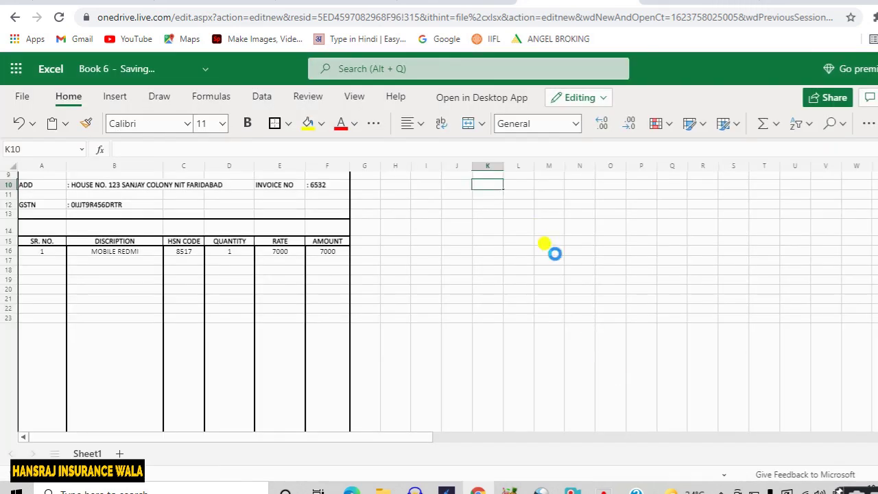